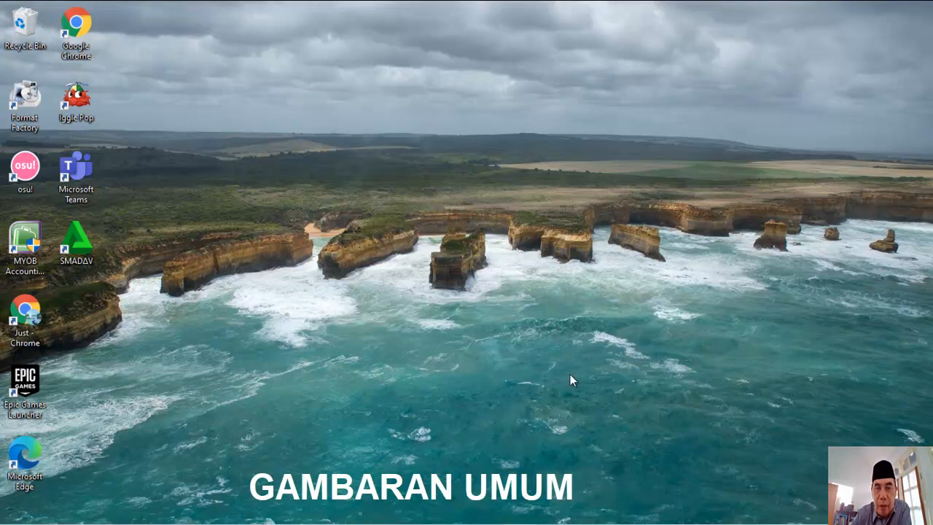
- Switch to Chrome, answer question 1 of the US Matematika quiz with option d, and advance to question 2
{"action": "mouse_move", "coordinate": [686, 521]}
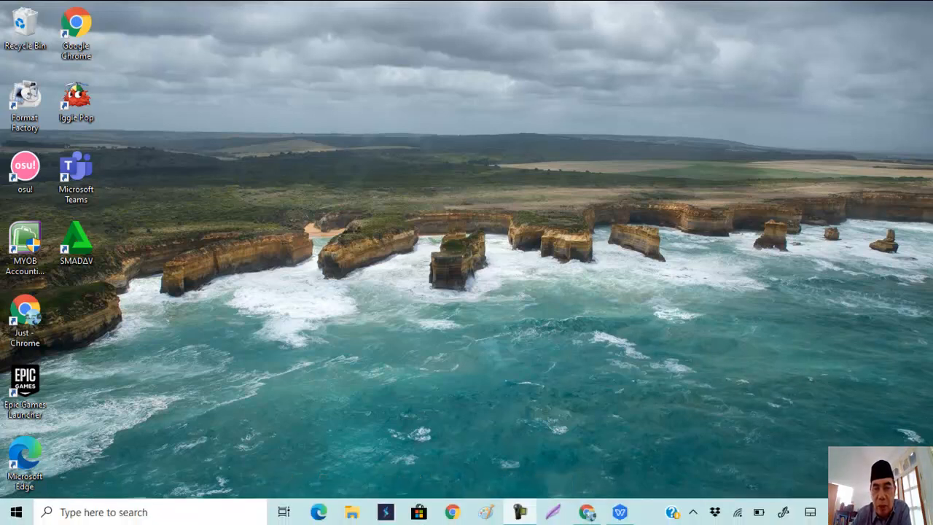
{"action": "left_click", "coordinate": [587, 512]}
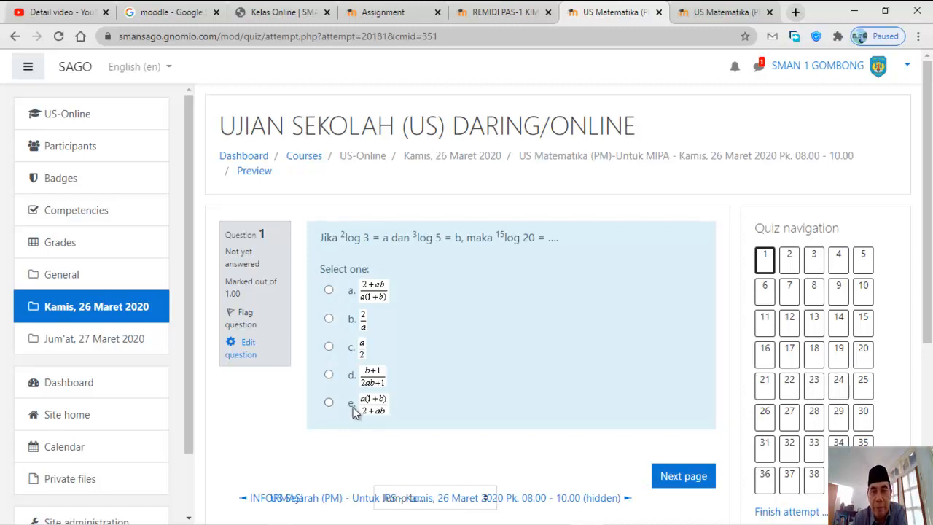
{"action": "left_click", "coordinate": [329, 376]}
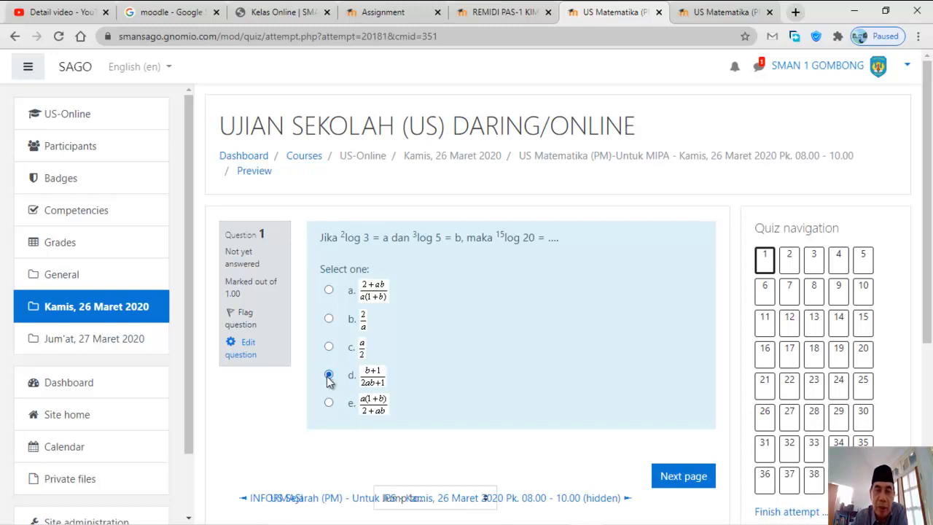
{"action": "left_click", "coordinate": [693, 476]}
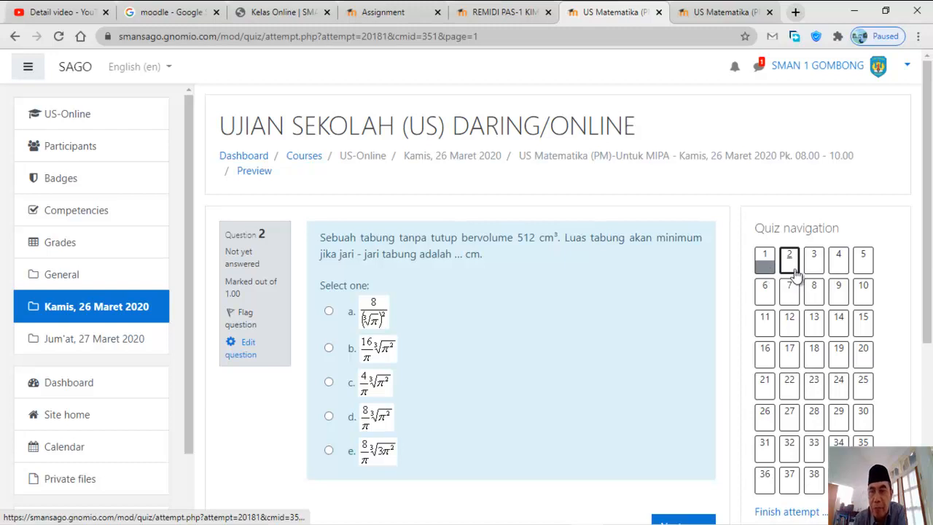
- Answer question 2 of the quiz with option a and go to question 3
{"action": "left_click", "coordinate": [328, 313]}
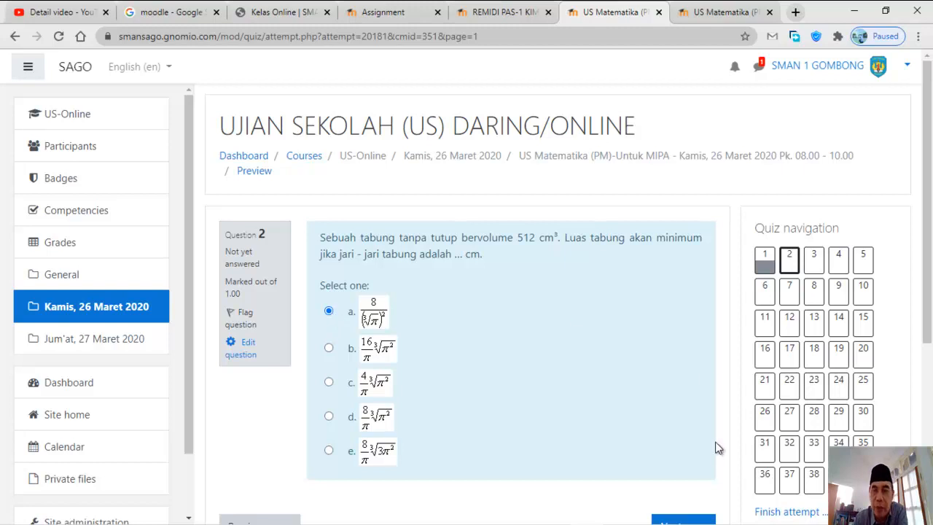
{"action": "scroll", "coordinate": [714, 447], "scroll_direction": "down", "scroll_amount": 1}
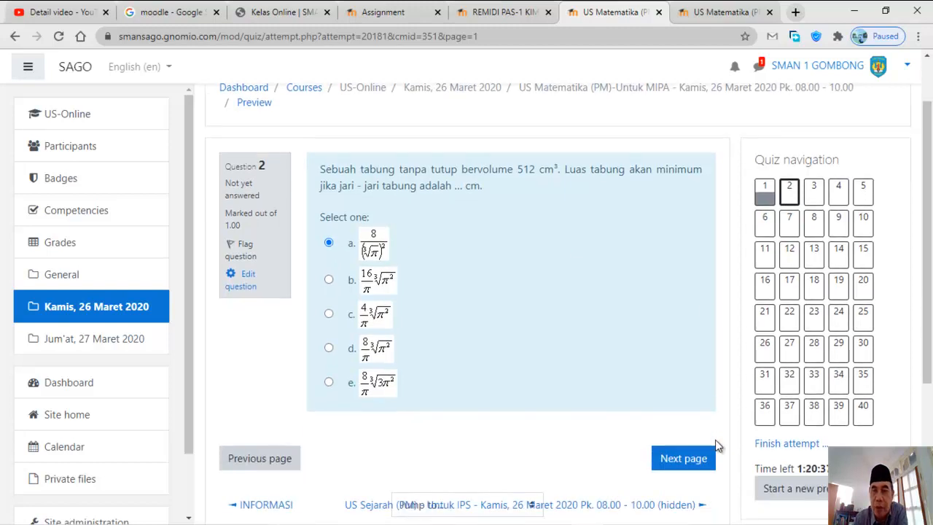
{"action": "left_click", "coordinate": [815, 191]}
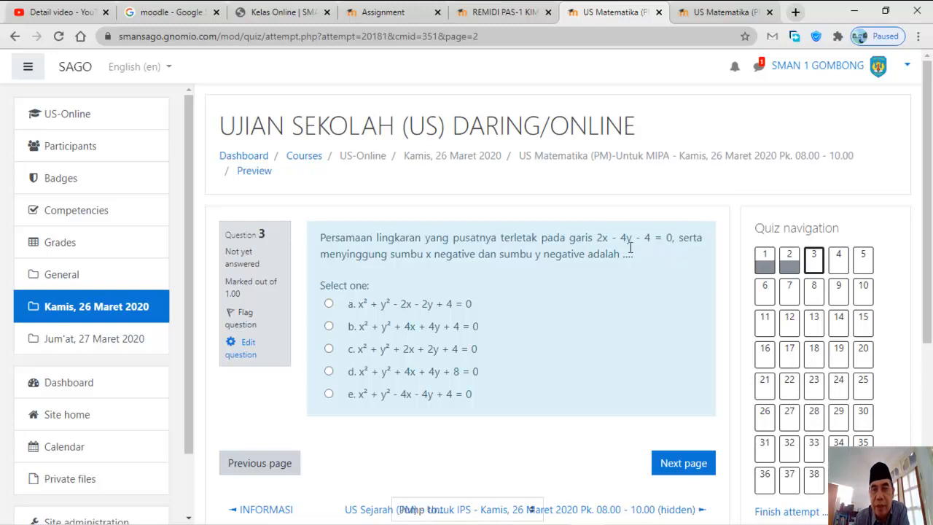
- Bring up the US Matematika quiz results report and choose Microsoft Excel (.xlsx) as the table download format
{"action": "left_click", "coordinate": [714, 19]}
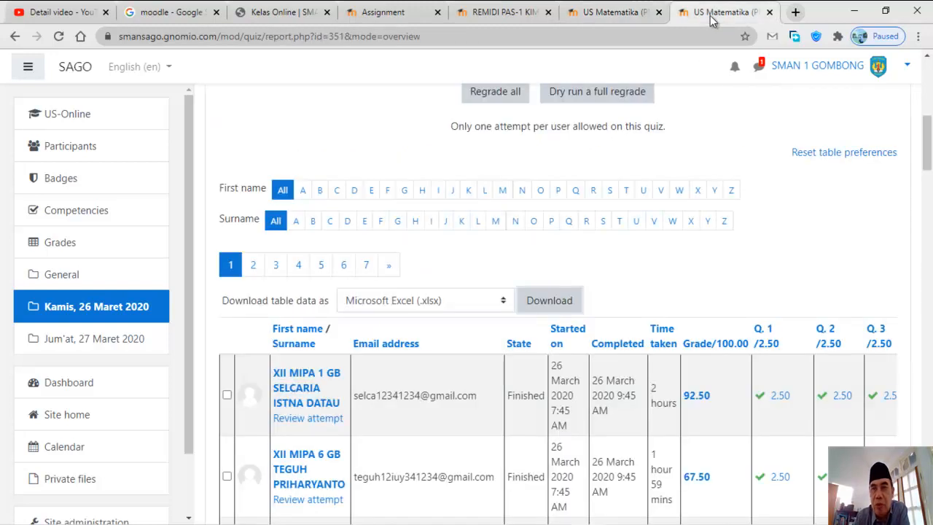
{"action": "scroll", "coordinate": [328, 255], "scroll_direction": "down", "scroll_amount": 1}
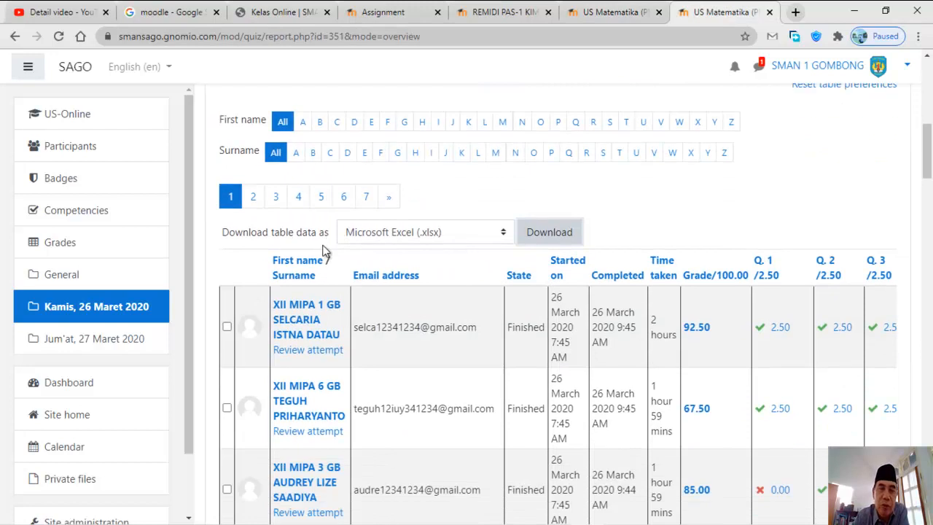
{"action": "left_click", "coordinate": [506, 236]}
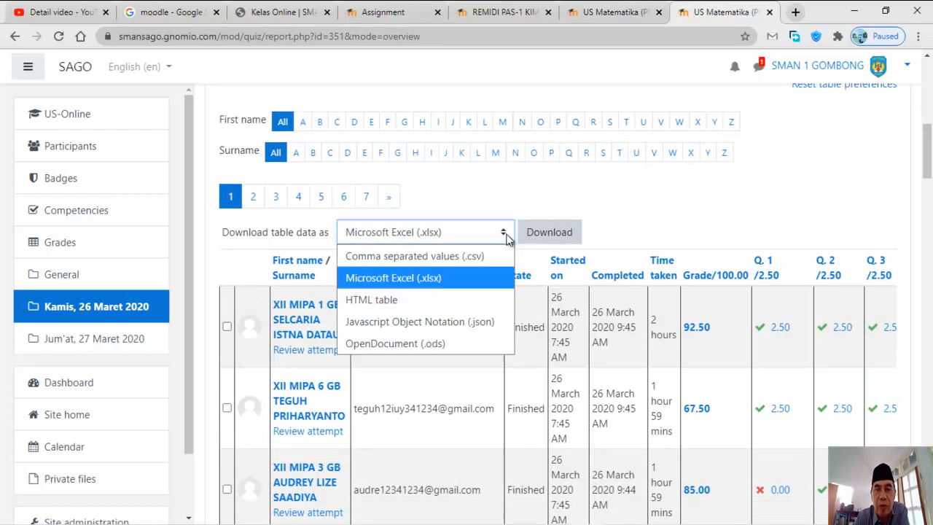
{"action": "left_click", "coordinate": [432, 278]}
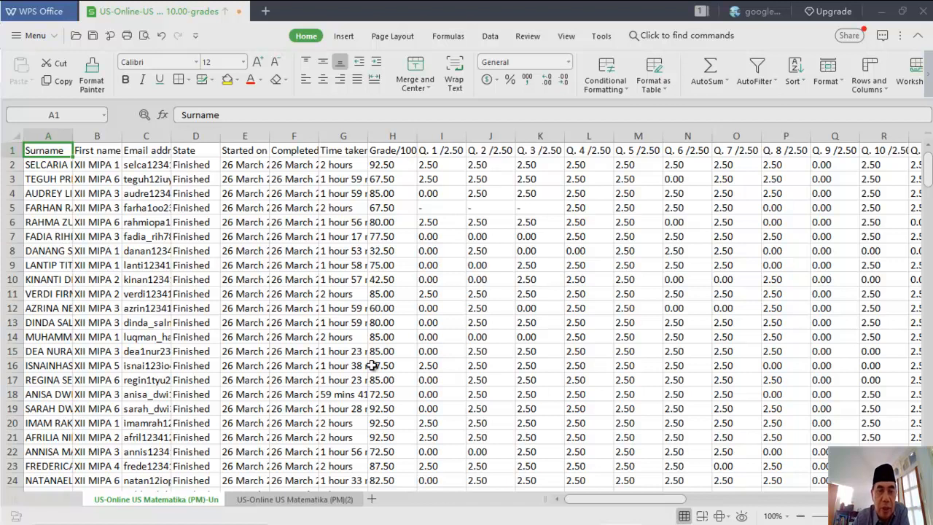
- In the grades workbook, compare the raw per-question results sheet with the summary sheet of classes, student names and grades
{"action": "left_click", "coordinate": [306, 501]}
{"action": "scroll", "coordinate": [369, 311], "scroll_direction": "up", "scroll_amount": 5}
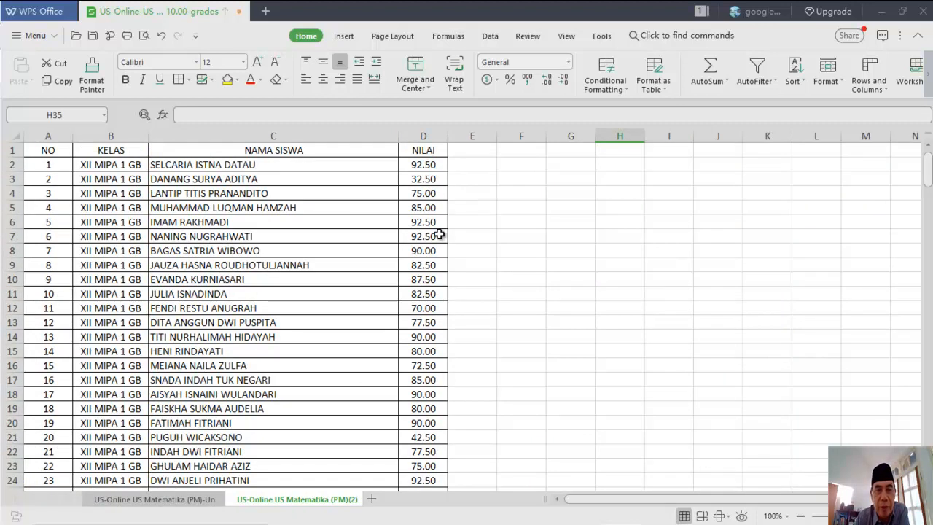
{"action": "left_click", "coordinate": [206, 500]}
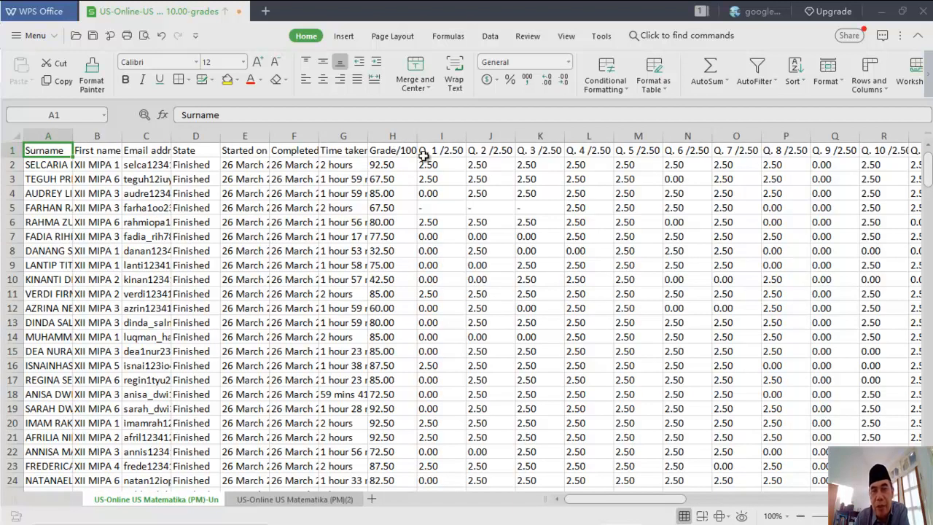
{"action": "left_click", "coordinate": [588, 153]}
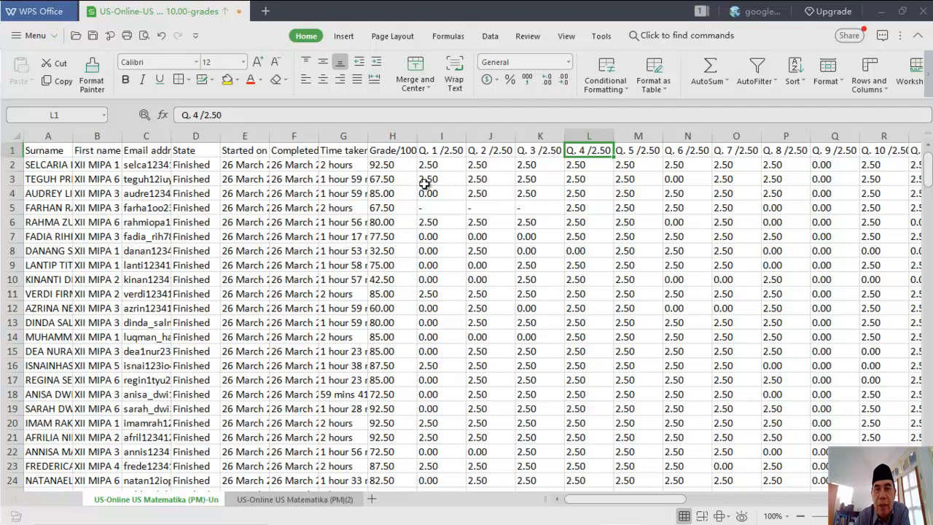
{"action": "left_click", "coordinate": [437, 151]}
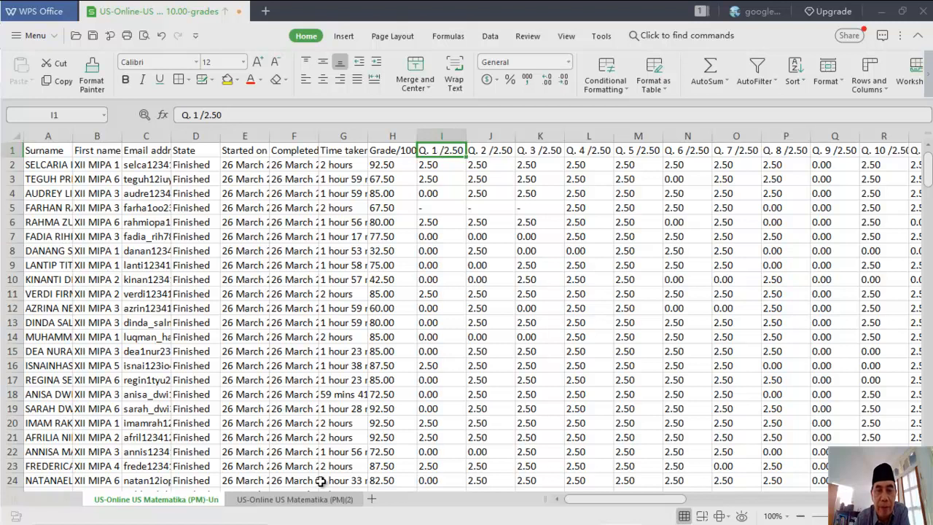
{"action": "left_click", "coordinate": [332, 500]}
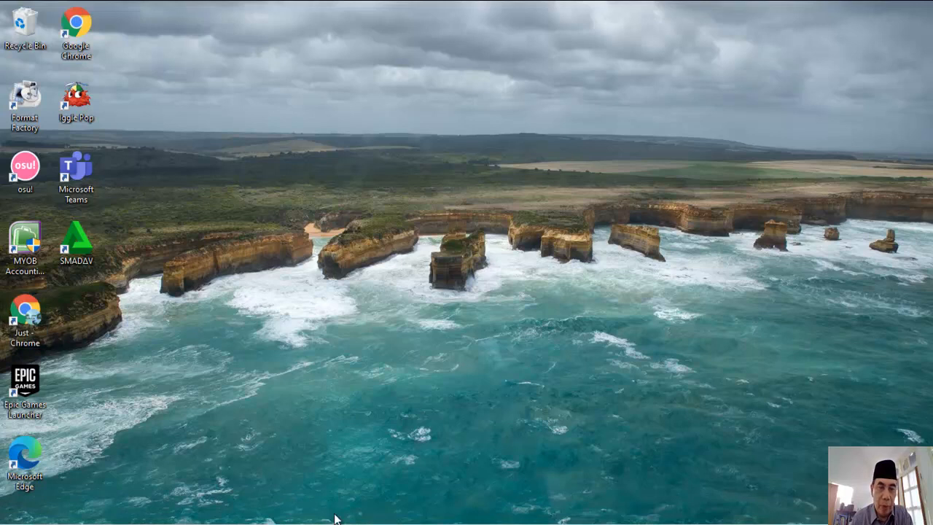
- Switch back to Chrome and search Google for "examview 6.2" in a new tab
{"action": "left_click", "coordinate": [587, 514]}
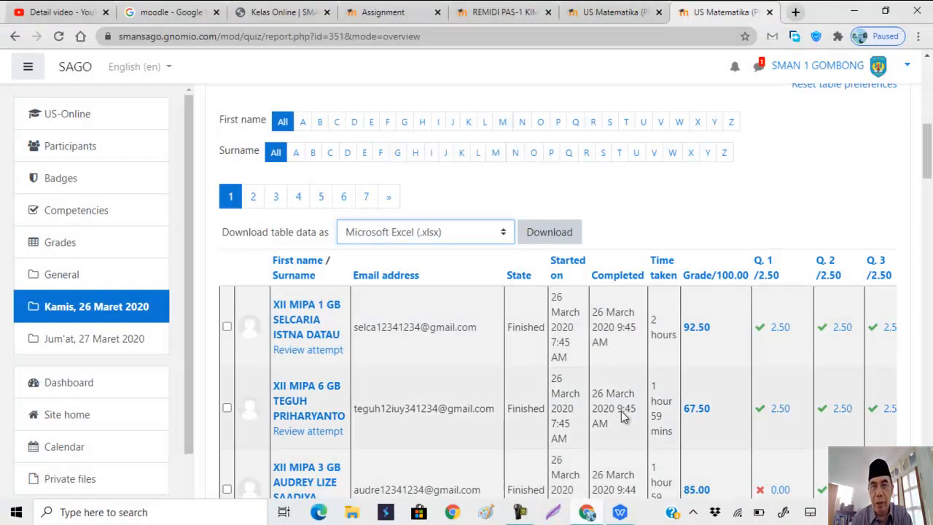
{"action": "left_click", "coordinate": [796, 12]}
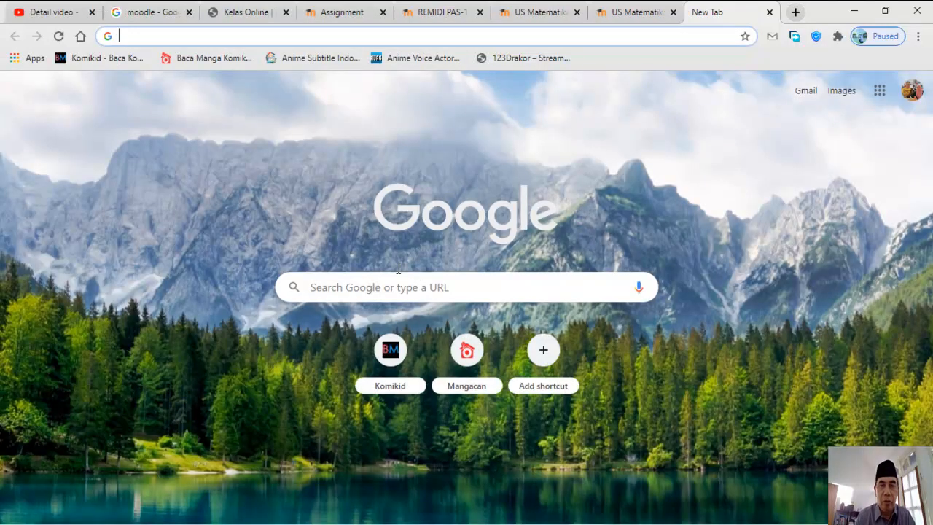
{"action": "left_click", "coordinate": [432, 288]}
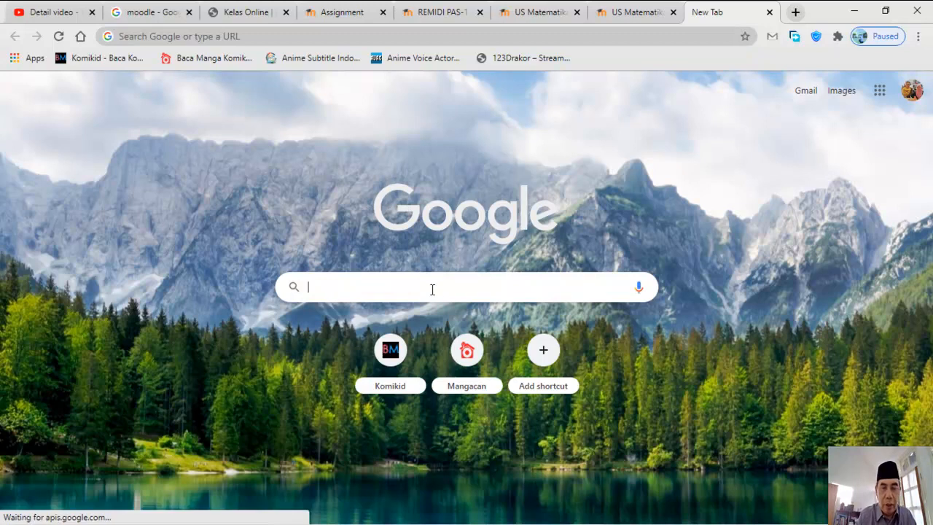
{"action": "type", "text": "examview"}
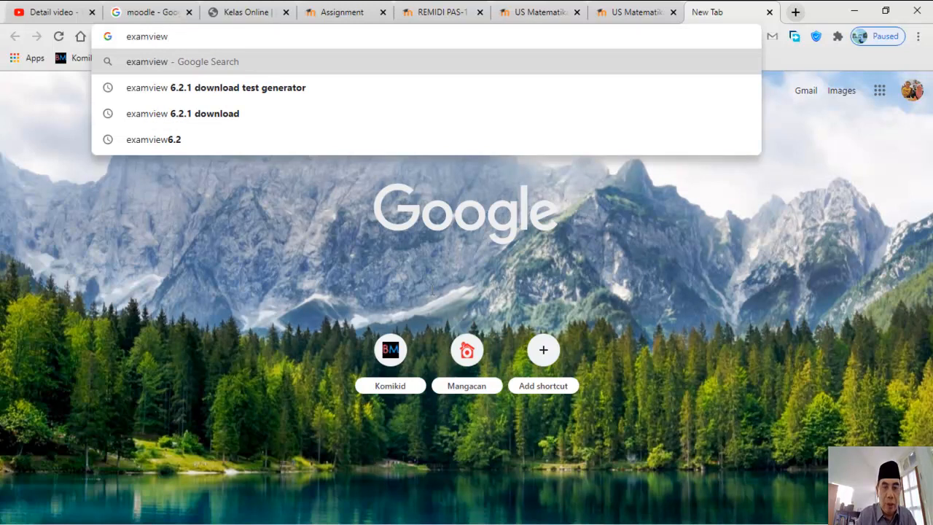
{"action": "type", "text": " 6.2"}
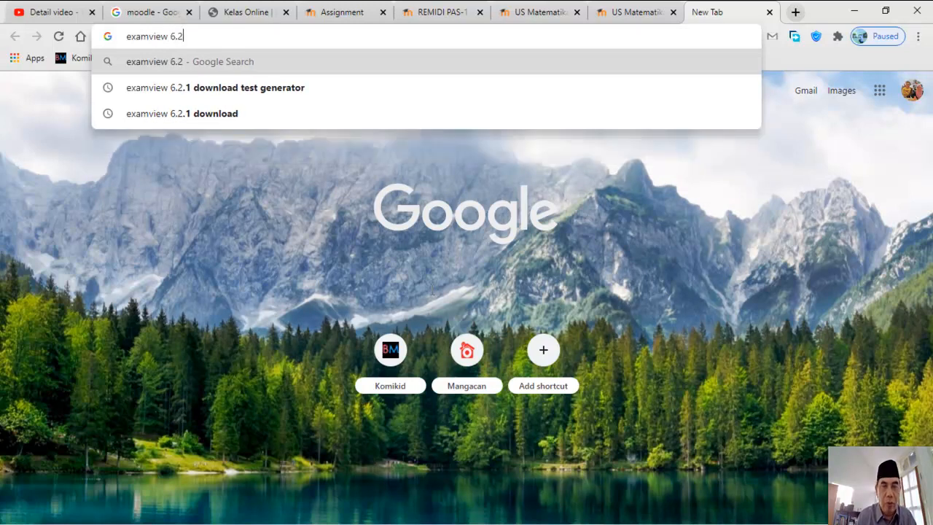
{"action": "key", "text": "Return"}
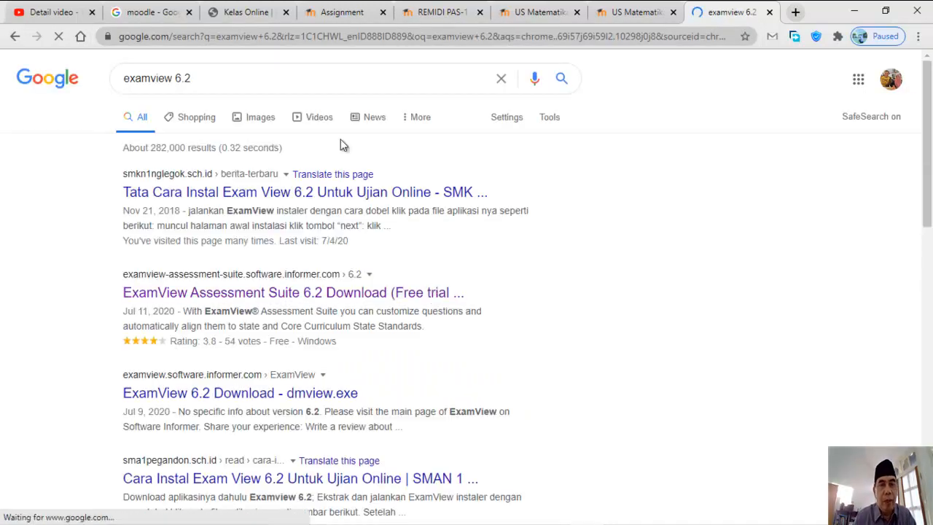
- Open the smkn1nglegok.sch.id guide on installing Exam View 6.2 and find its application download link
{"action": "left_click", "coordinate": [175, 179]}
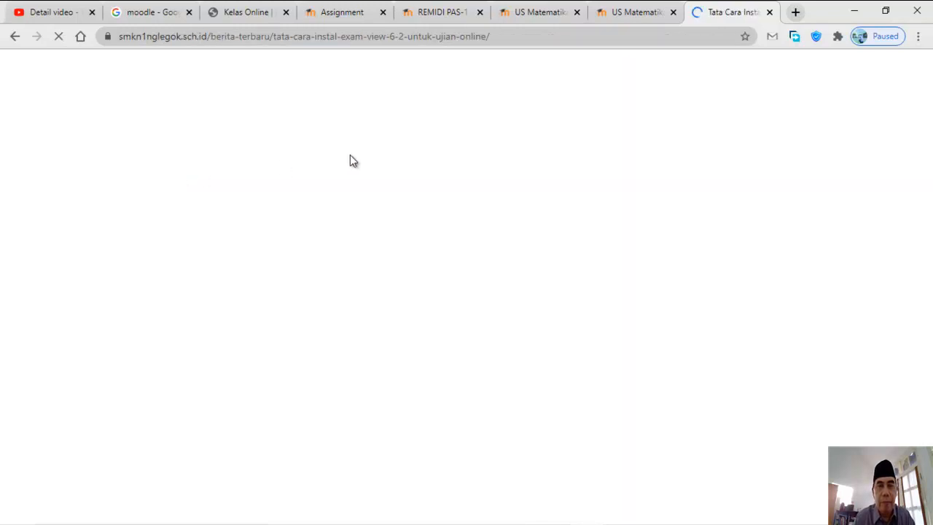
{"action": "scroll", "coordinate": [403, 215], "scroll_direction": "down", "scroll_amount": 8}
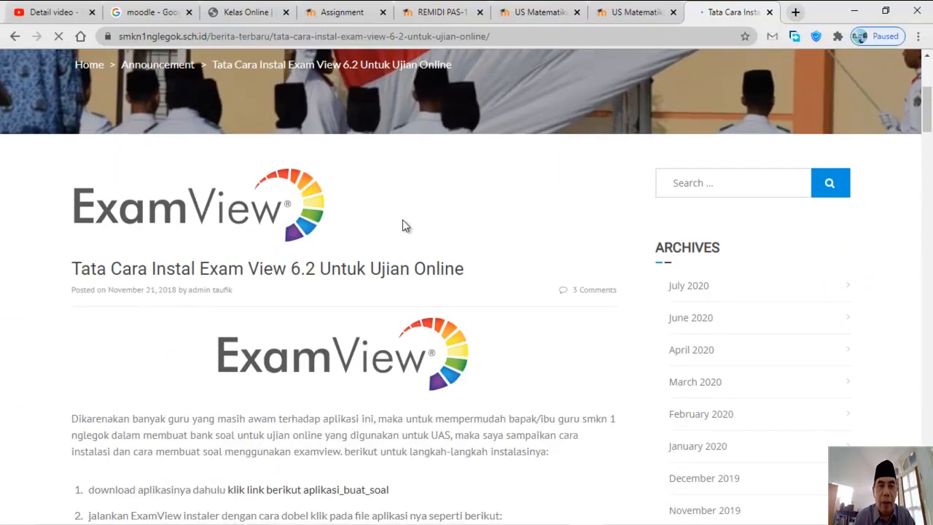
{"action": "scroll", "coordinate": [403, 220], "scroll_direction": "down", "scroll_amount": 1}
{"action": "scroll", "coordinate": [403, 220], "scroll_direction": "up", "scroll_amount": 1}
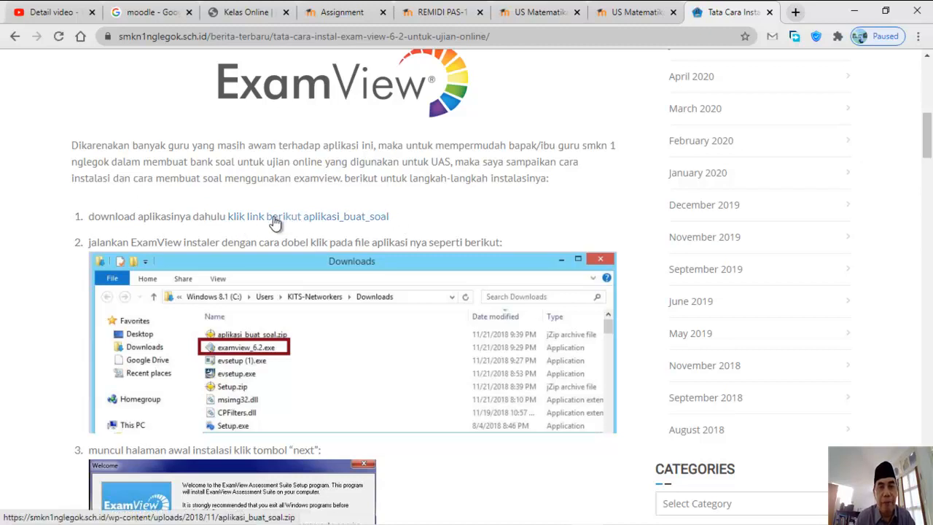
- Download the linked aplikasi_buat_soal archive to the Downloads folder under the file name eaxmview.zip
{"action": "left_click", "coordinate": [330, 218]}
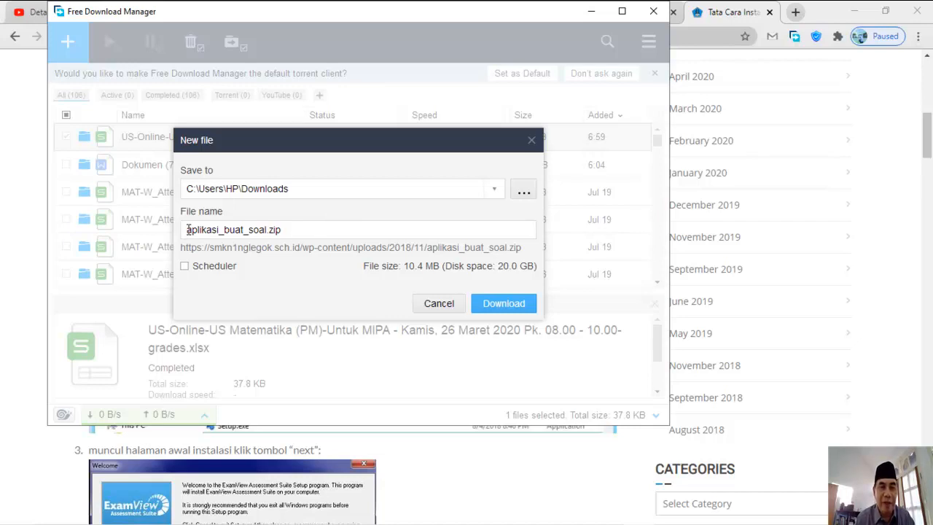
{"action": "left_click", "coordinate": [297, 233]}
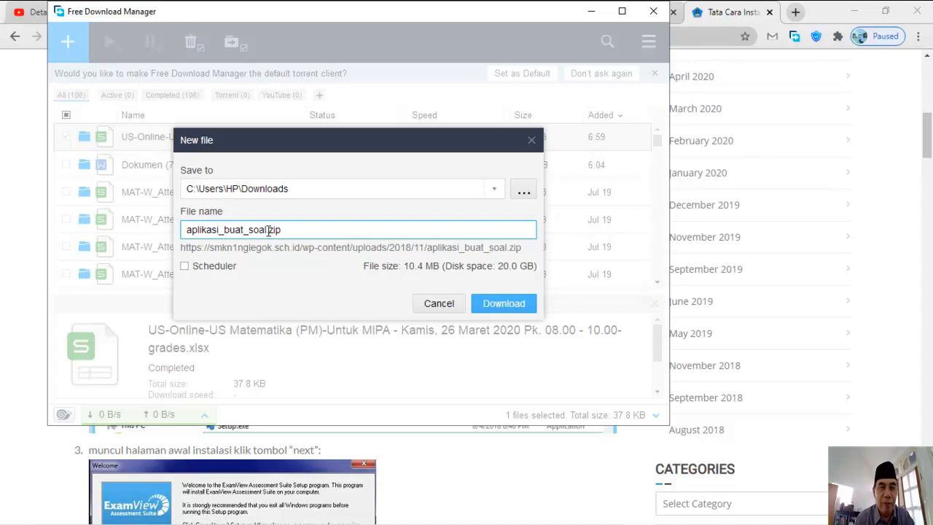
{"action": "left_click_drag", "start_coordinate": [268, 230], "coordinate": [183, 234]}
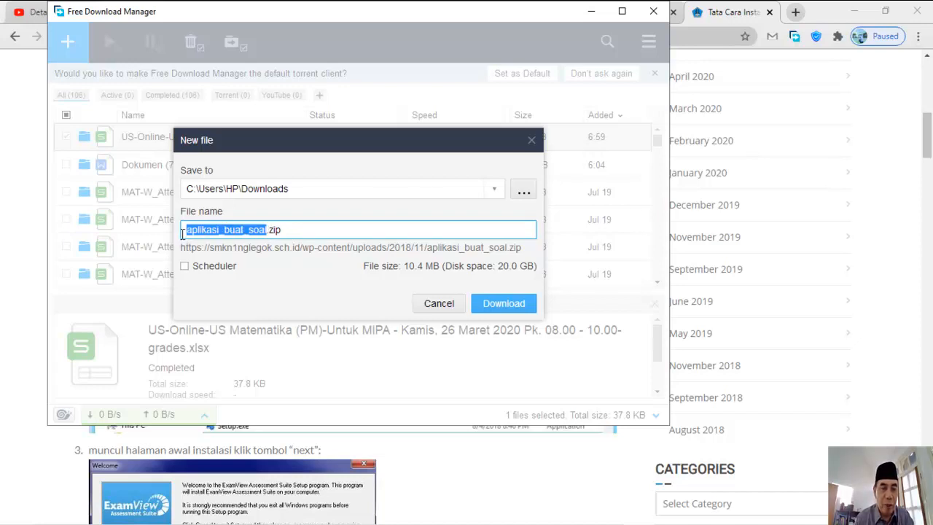
{"action": "type", "text": "eaxmview"}
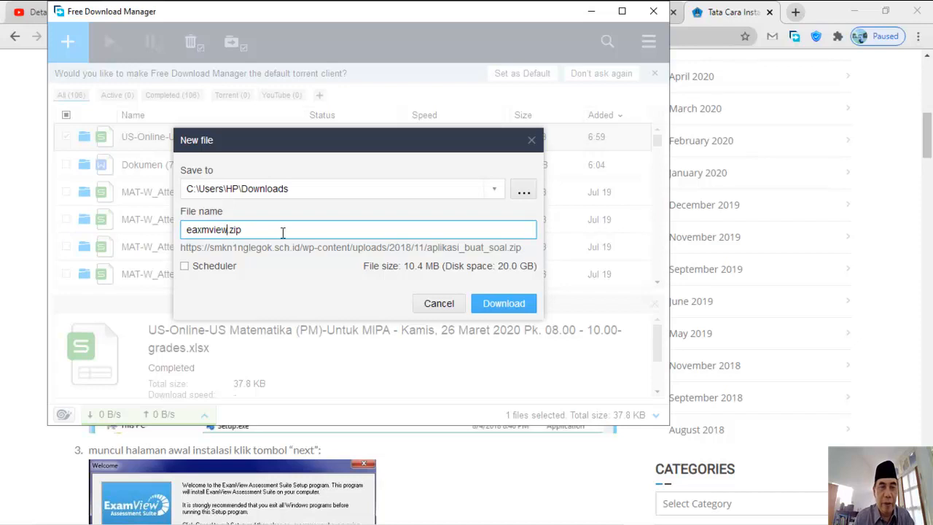
{"action": "left_click", "coordinate": [501, 305]}
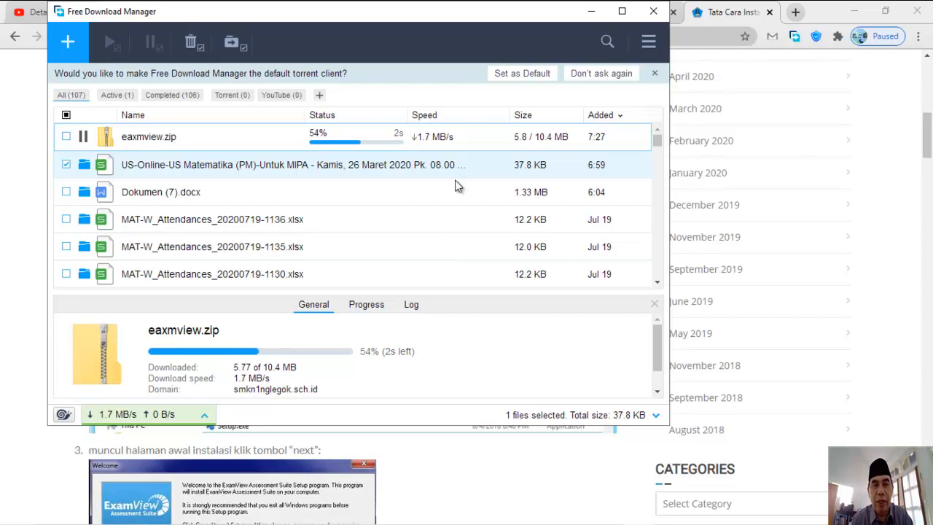
- Run examview_6.2.exe from the downloaded eaxmview.zip and accept the software license agreement in the setup
{"action": "left_click", "coordinate": [150, 138]}
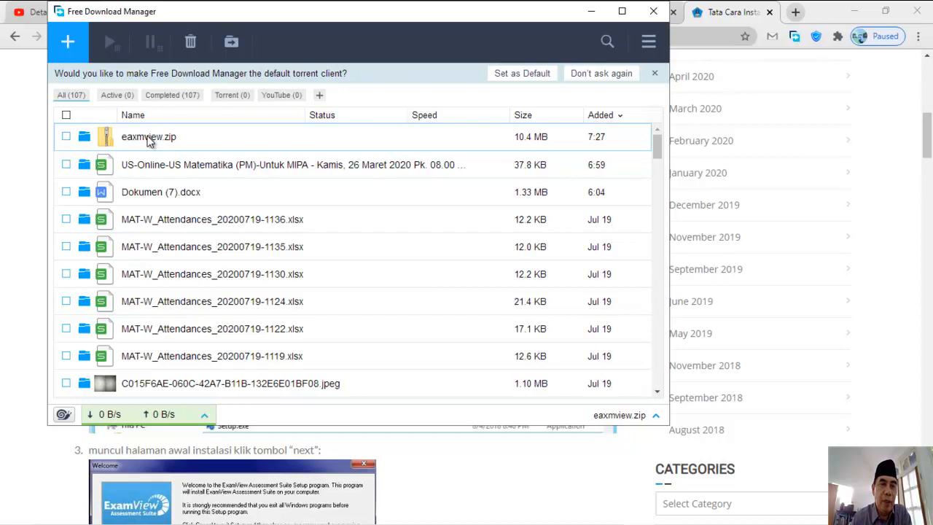
{"action": "double_click", "coordinate": [150, 142]}
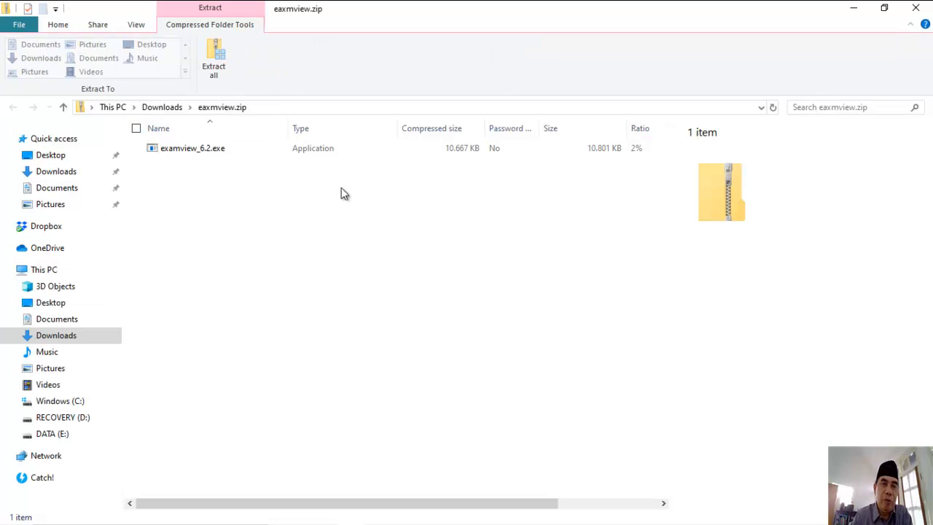
{"action": "double_click", "coordinate": [203, 150]}
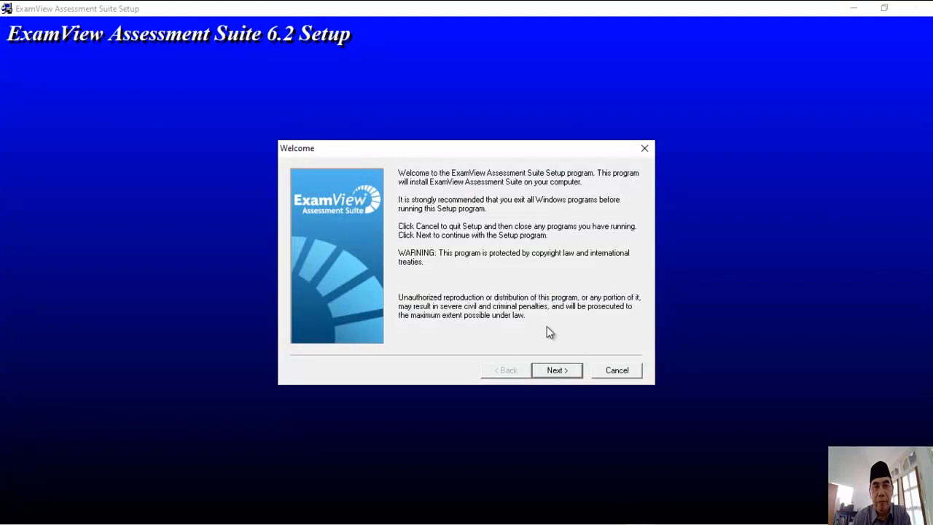
{"action": "left_click", "coordinate": [559, 375]}
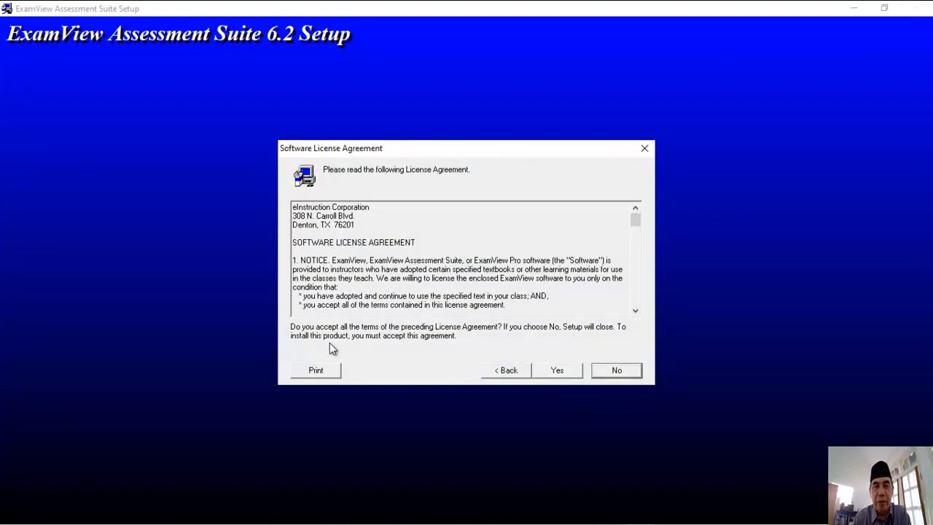
{"action": "left_click", "coordinate": [567, 374]}
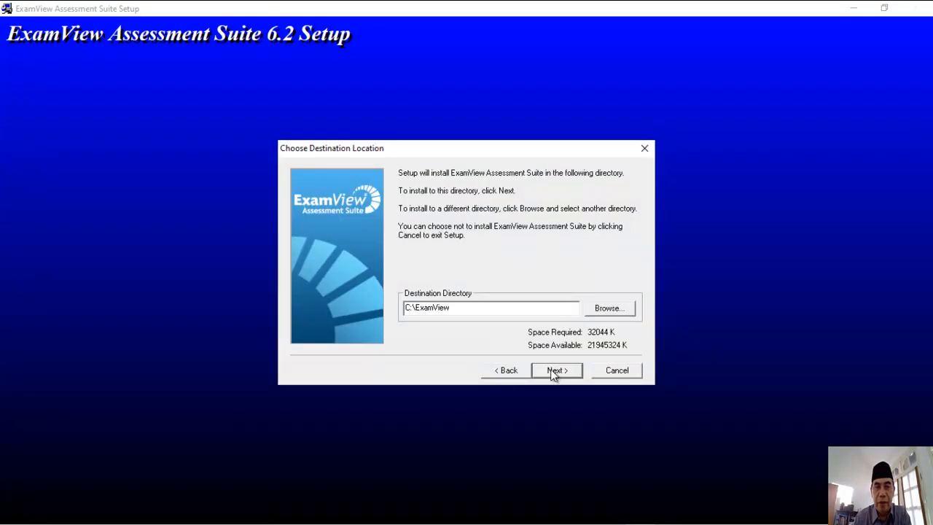
- Install ExamView Assessment Suite in C:\ExamView with the preselected components and desktop shortcuts, and close the finished setup
{"action": "left_click", "coordinate": [560, 374]}
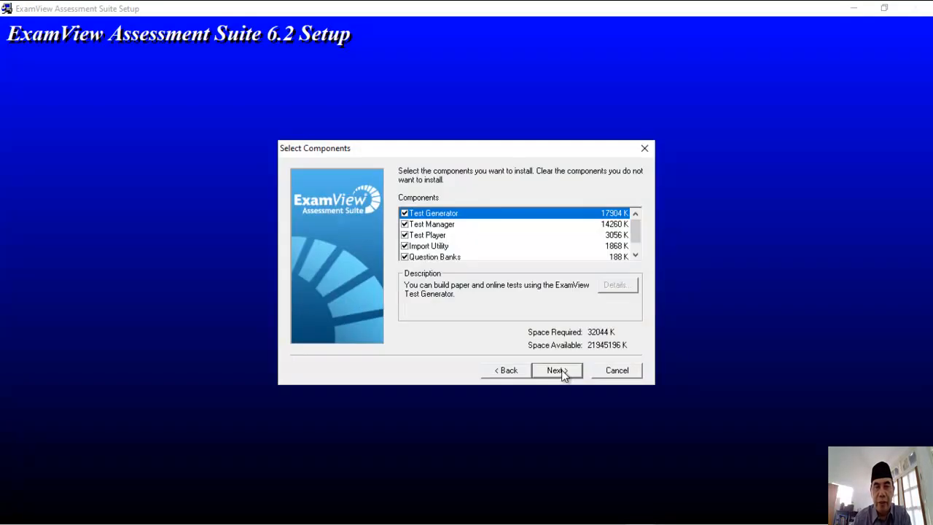
{"action": "left_click", "coordinate": [561, 372]}
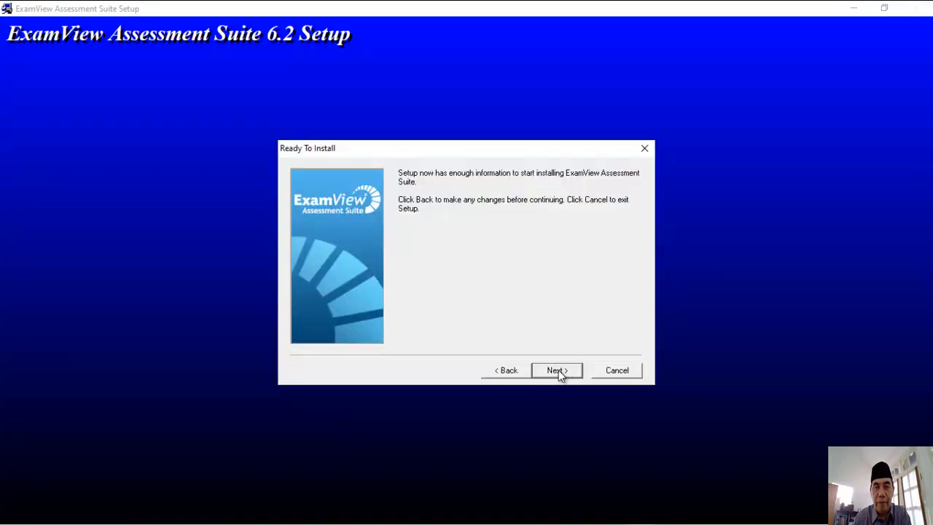
{"action": "left_click", "coordinate": [559, 372]}
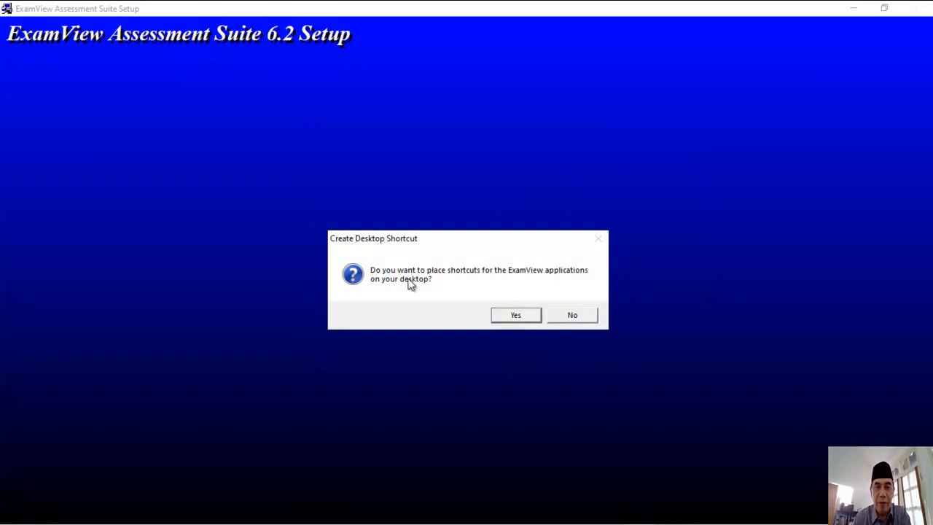
{"action": "left_click", "coordinate": [523, 315]}
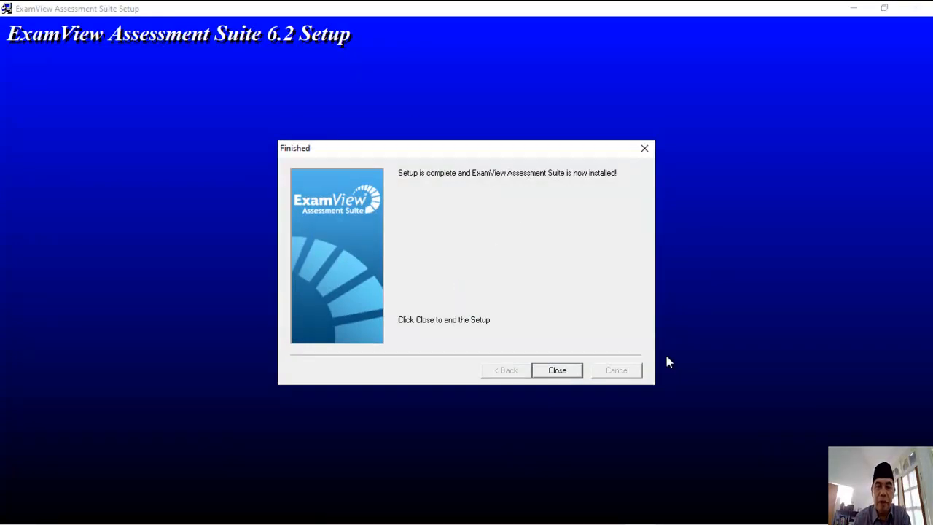
{"action": "left_click", "coordinate": [557, 371]}
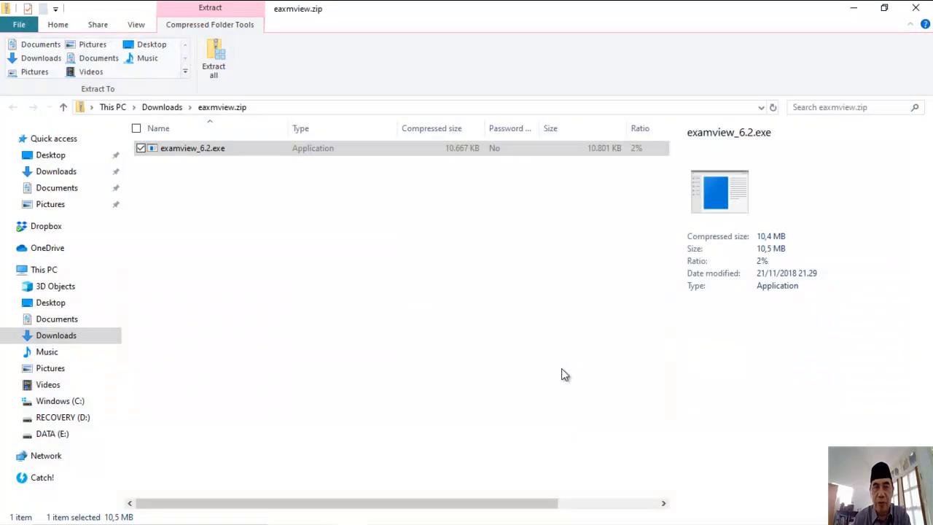
- Minimize the zip folder, Free Download Manager and Chrome windows, and launch ExamView Test Generator from the desktop
{"action": "left_click", "coordinate": [854, 9]}
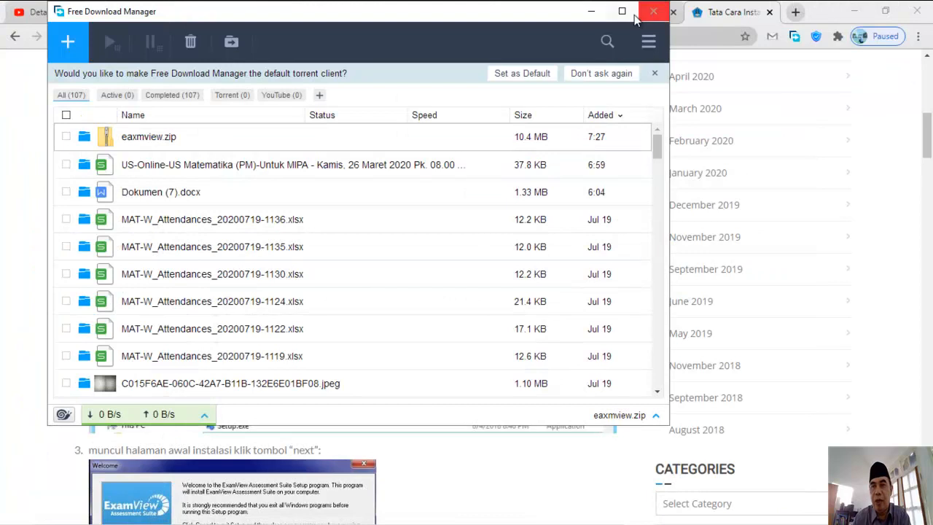
{"action": "left_click", "coordinate": [592, 13]}
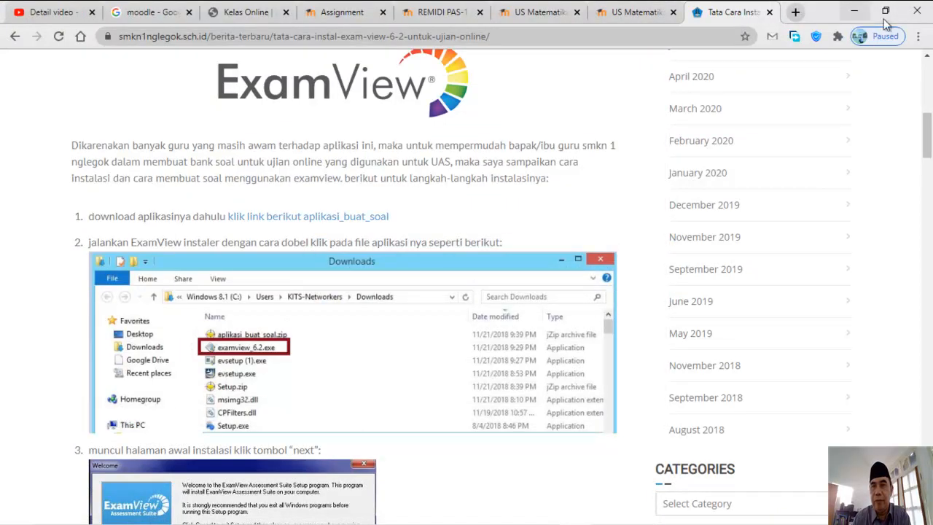
{"action": "left_click", "coordinate": [855, 12]}
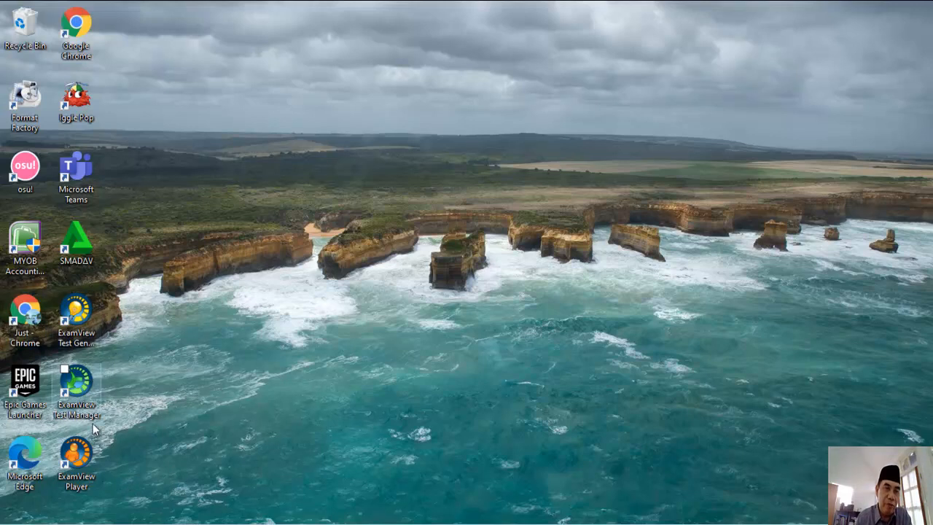
{"action": "double_click", "coordinate": [84, 309]}
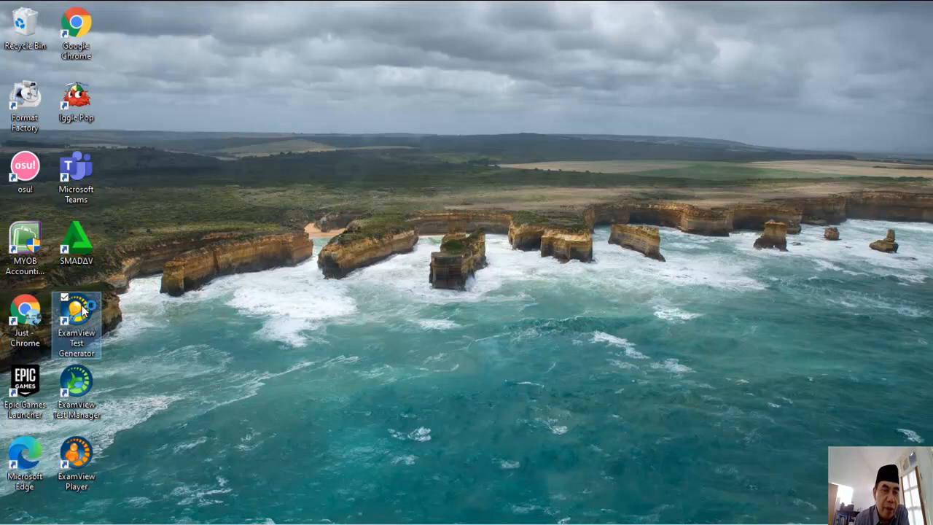
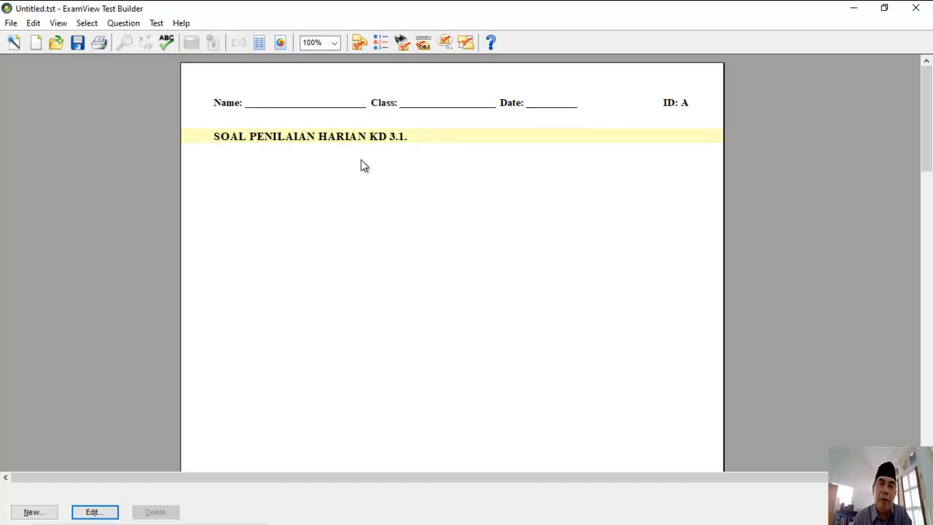
- Create a new question of the Multiple Choice type in the SOAL PENILAIAN HARIAN KD 3.1. test
{"action": "scroll", "coordinate": [377, 175], "scroll_direction": "down", "scroll_amount": 1}
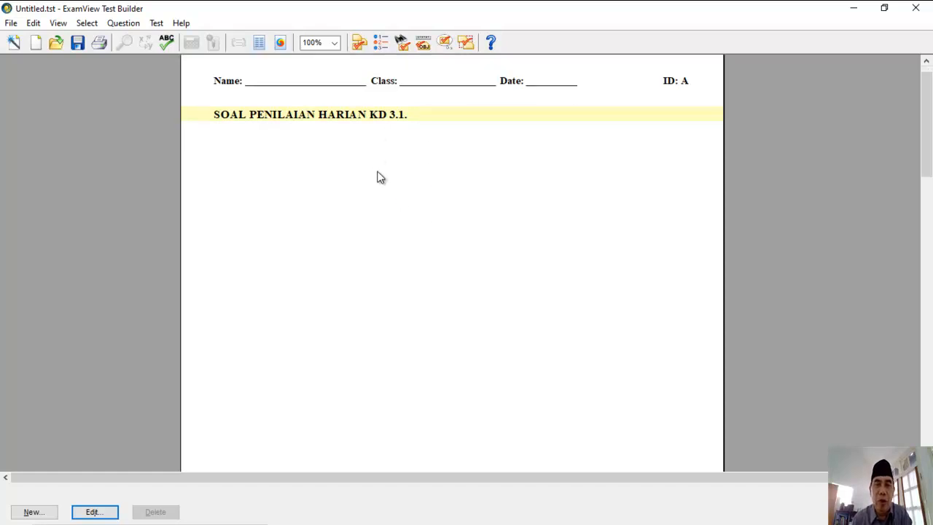
{"action": "left_click", "coordinate": [31, 512]}
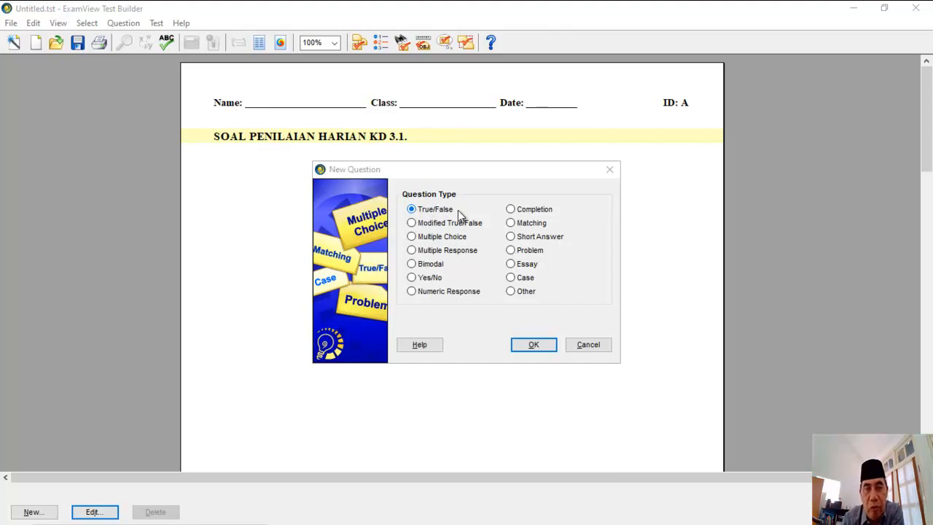
{"action": "left_click", "coordinate": [413, 225]}
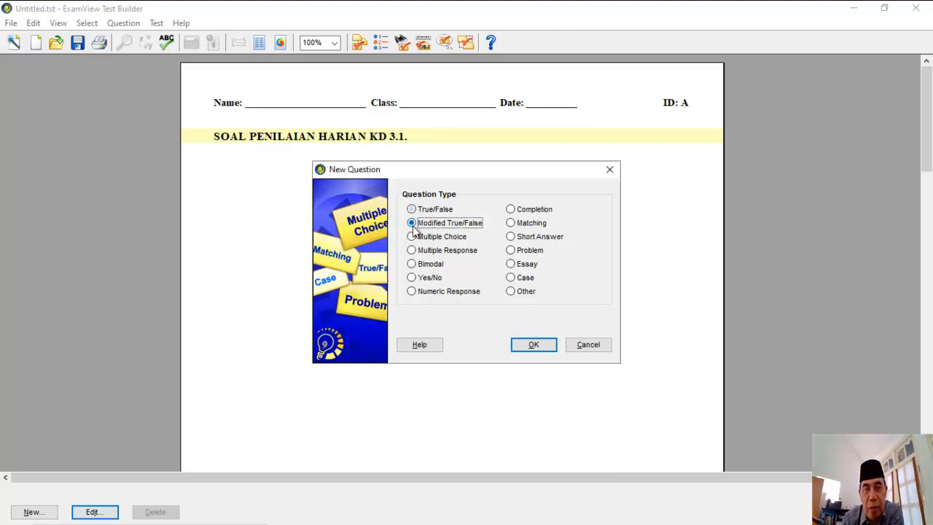
{"action": "left_click", "coordinate": [413, 238]}
{"action": "left_click", "coordinate": [412, 251]}
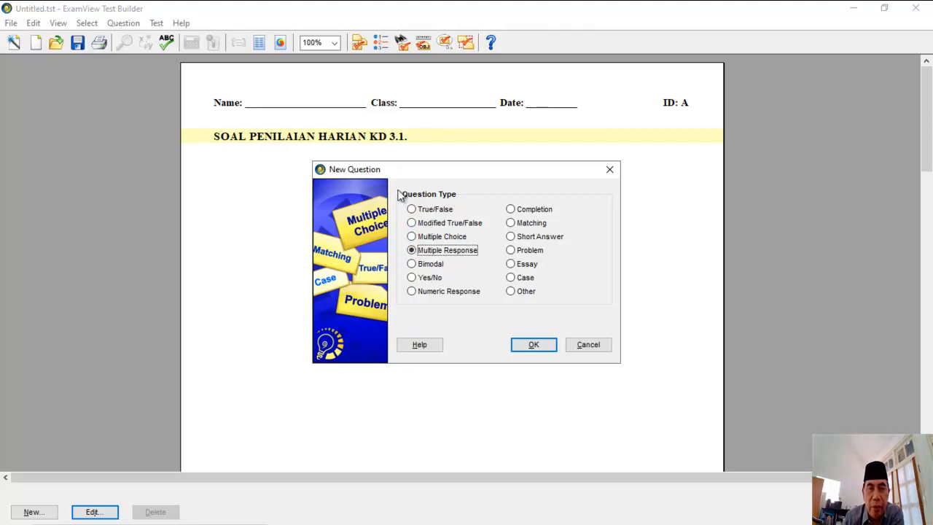
{"action": "left_click", "coordinate": [413, 241]}
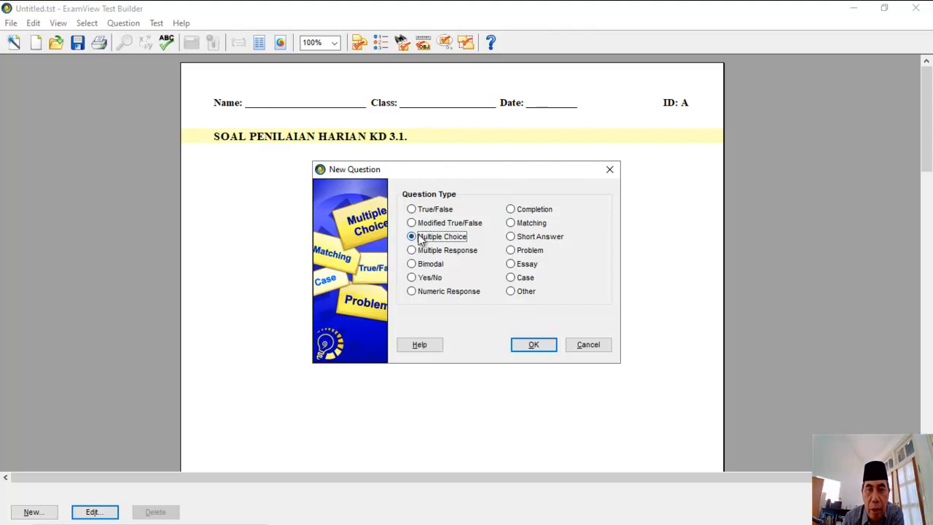
{"action": "left_click", "coordinate": [538, 347]}
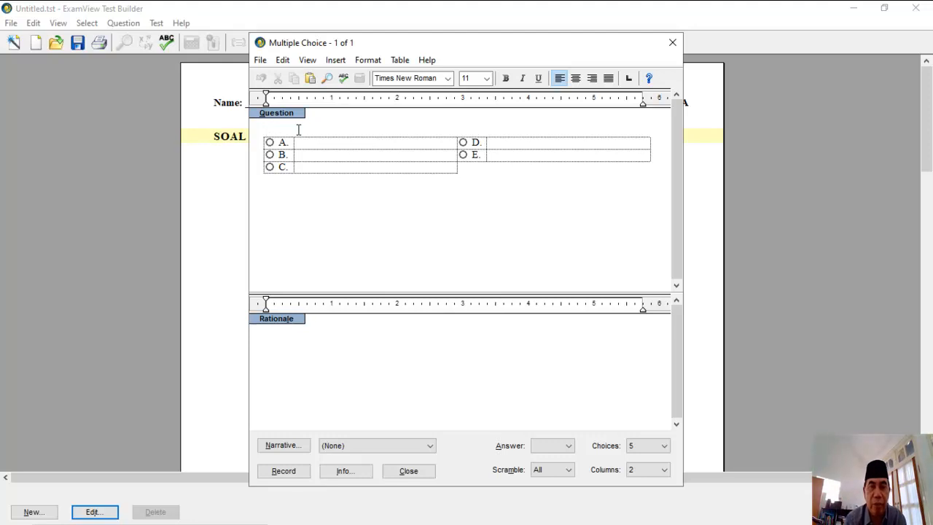
- Enter "Siapa Presiden RI pertama" as the text of the first multiple-choice question
{"action": "type", "text": "SI"}
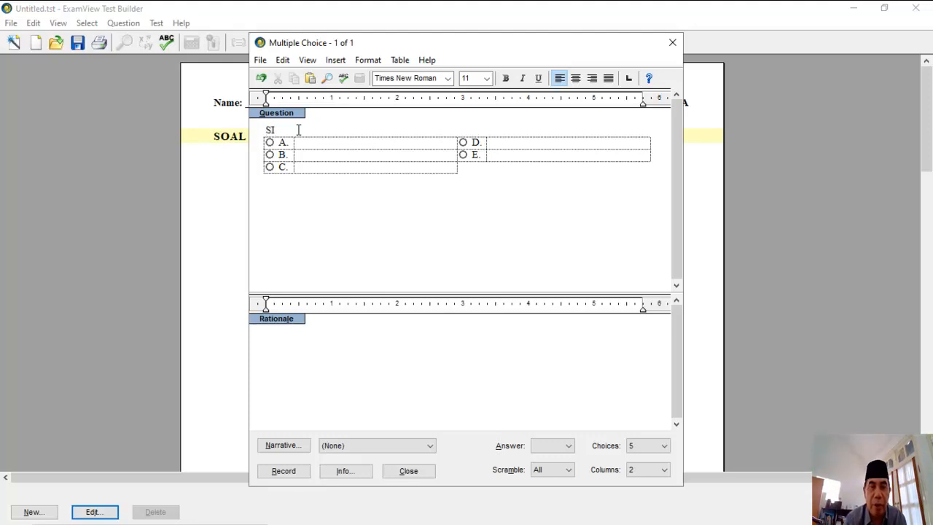
{"action": "type", "text": "ipa"}
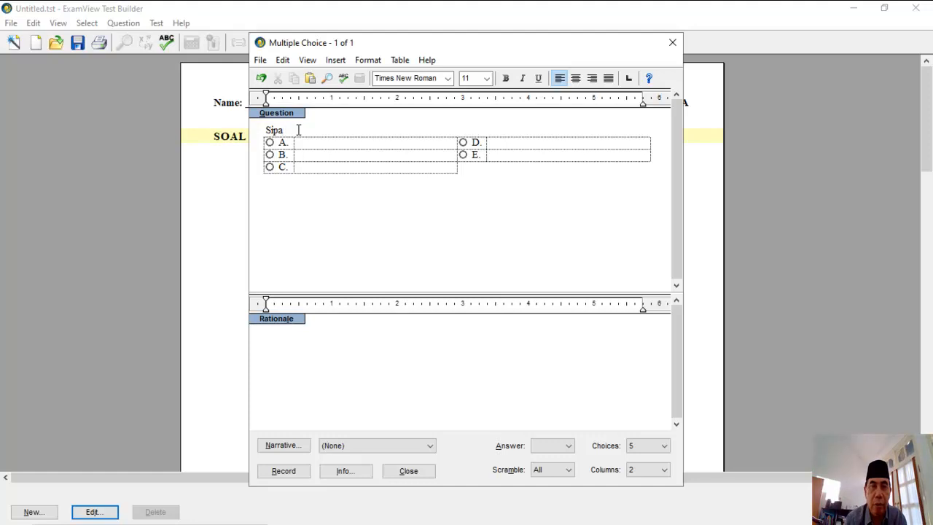
{"action": "key", "text": "BackSpace"}
{"action": "type", "text": "apa"}
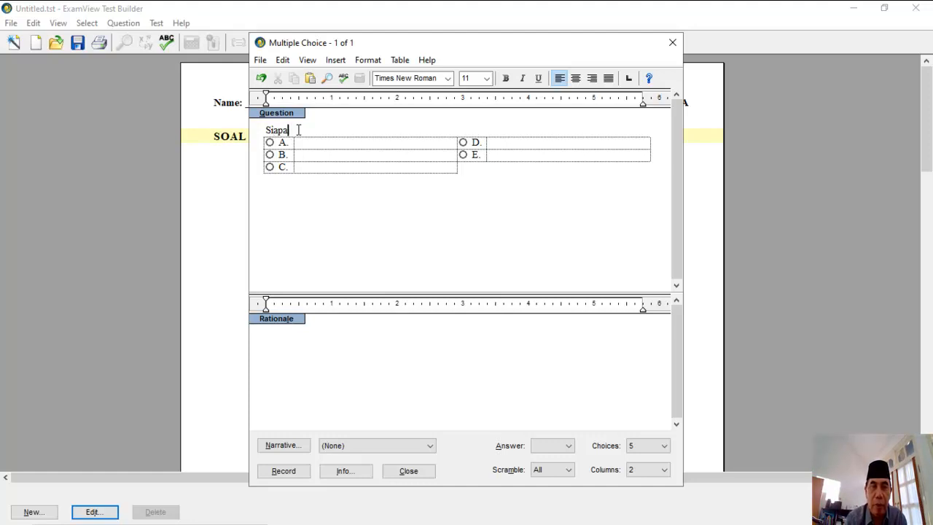
{"action": "type", "text": " Presid"}
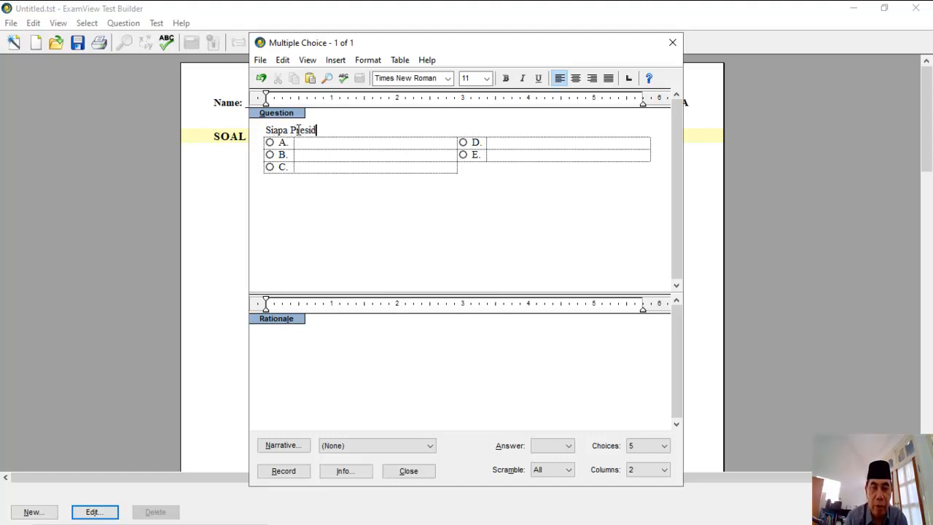
{"action": "type", "text": "en RI"}
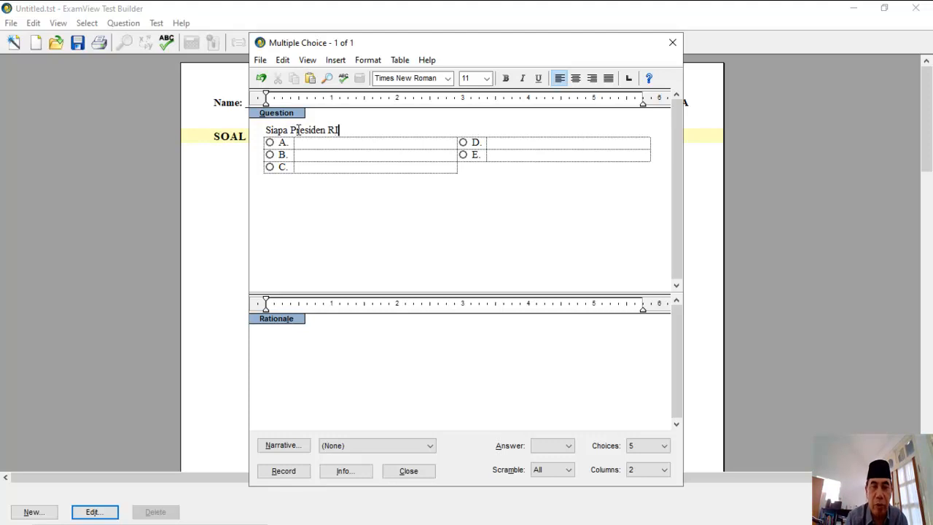
{"action": "type", "text": " pertama"}
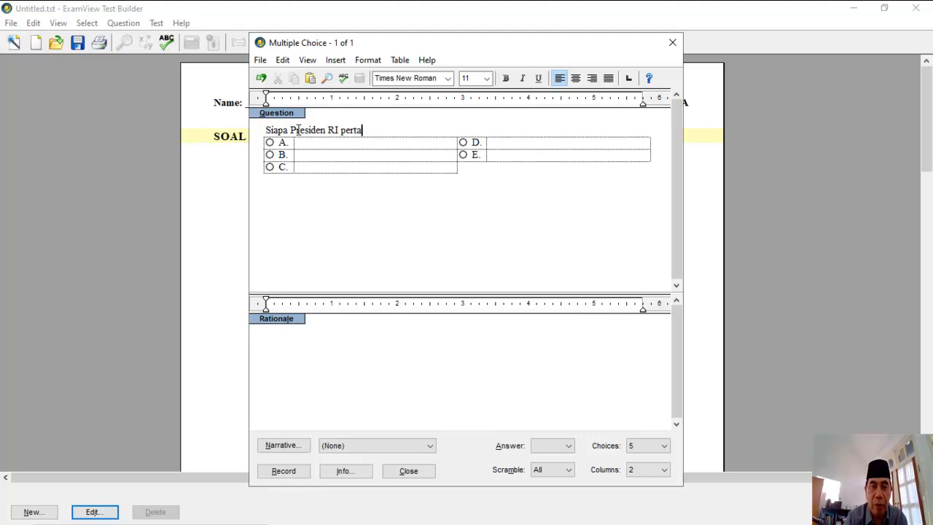
- Fill in answer choices A to C with "Suharto", "BJ Hbibi" and "Megawati"
{"action": "left_click", "coordinate": [349, 145]}
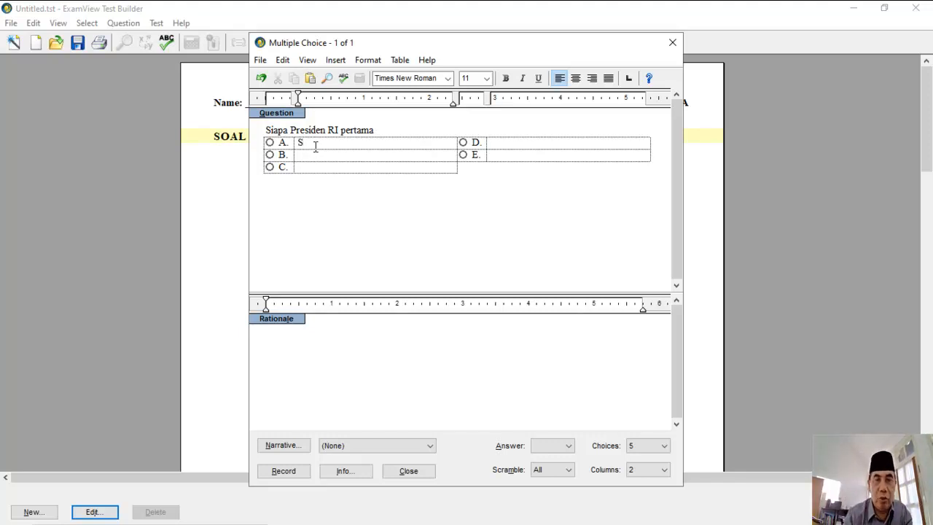
{"action": "type", "text": "harto"}
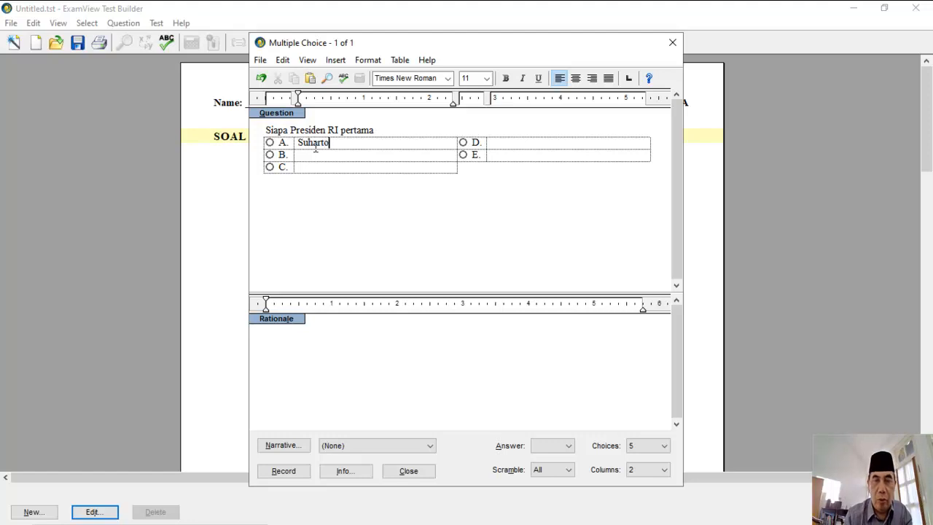
{"action": "type", "text": "BJ"}
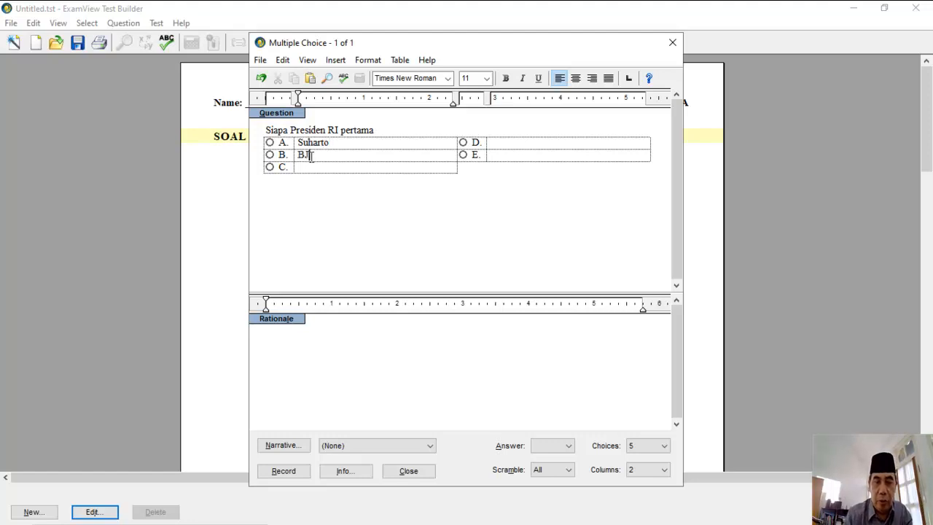
{"action": "type", "text": " Habibi"}
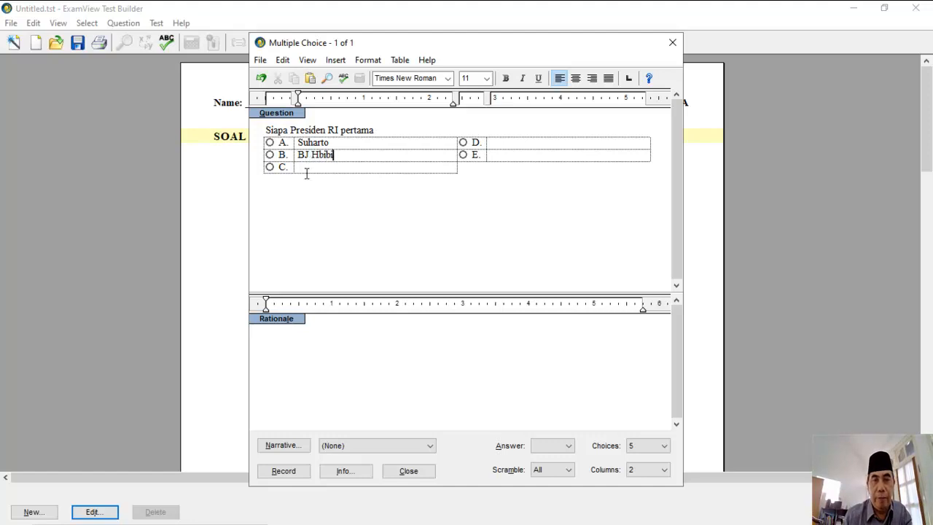
{"action": "left_click", "coordinate": [306, 170]}
{"action": "type", "text": "Megawati"}
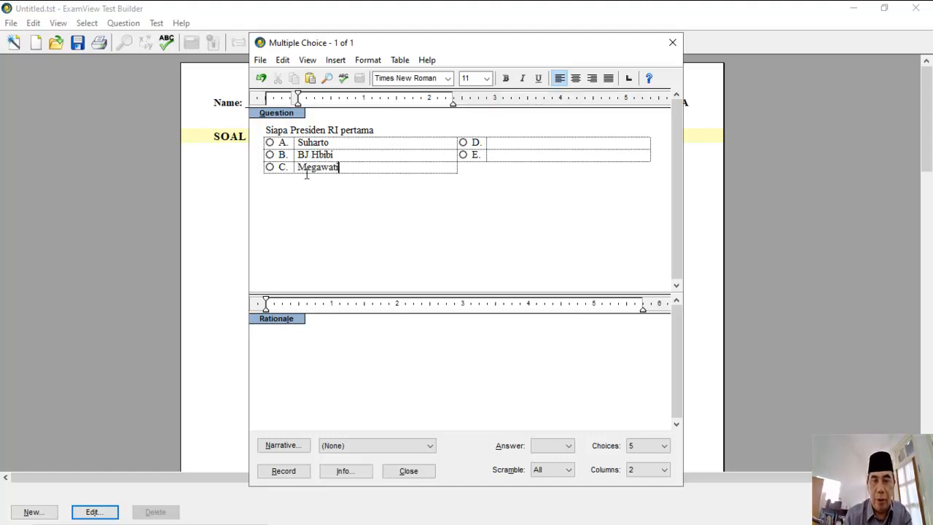
- Fill in choices D and E with "gus Dur" and "Sukarno", and record the question with E as the correct answer
{"action": "left_click", "coordinate": [518, 145]}
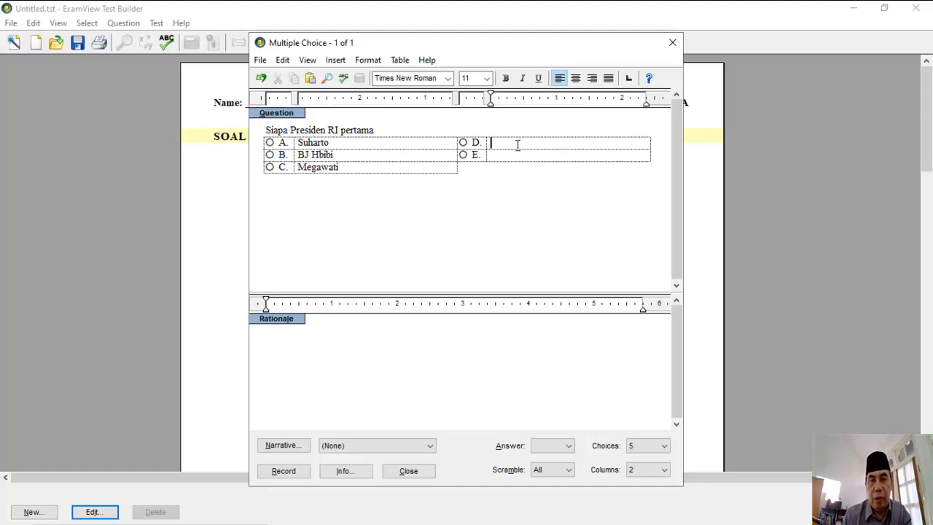
{"action": "type", "text": "gus Dur"}
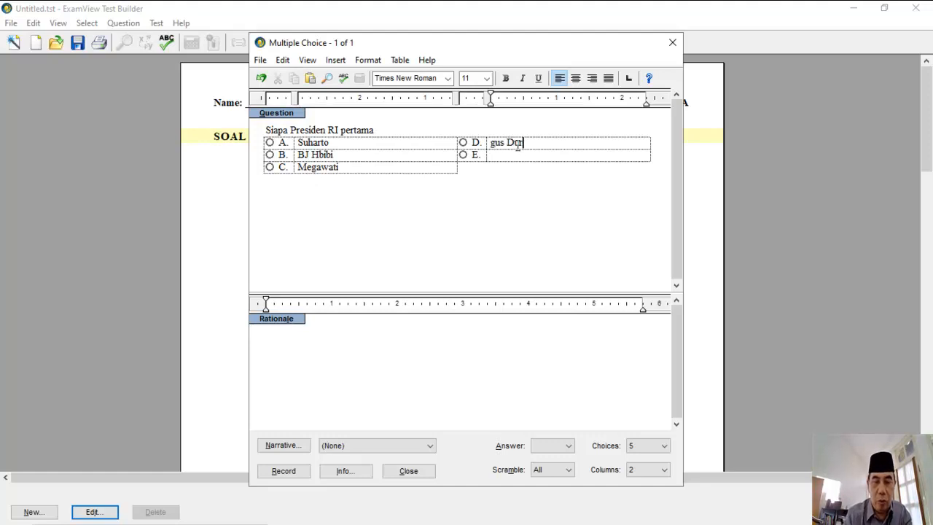
{"action": "left_click", "coordinate": [519, 157]}
{"action": "type", "text": "Sukarno"}
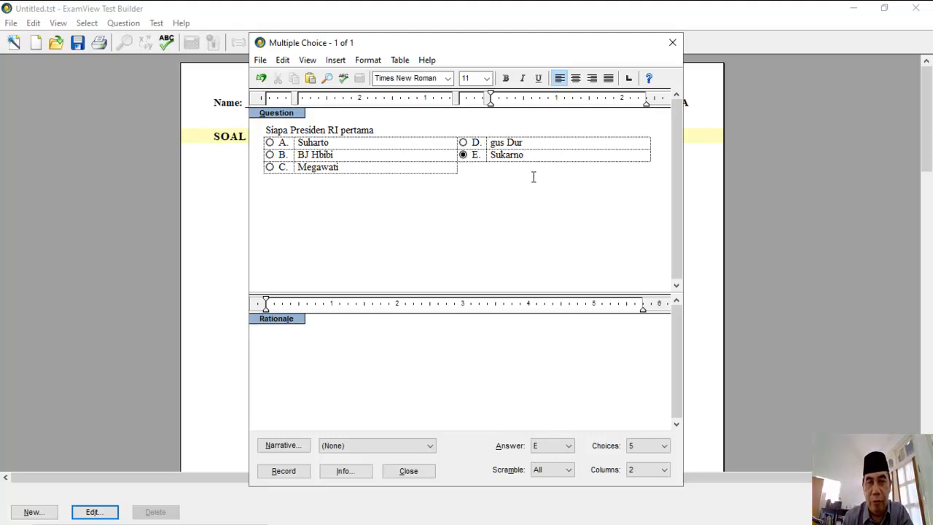
{"action": "left_click", "coordinate": [283, 473]}
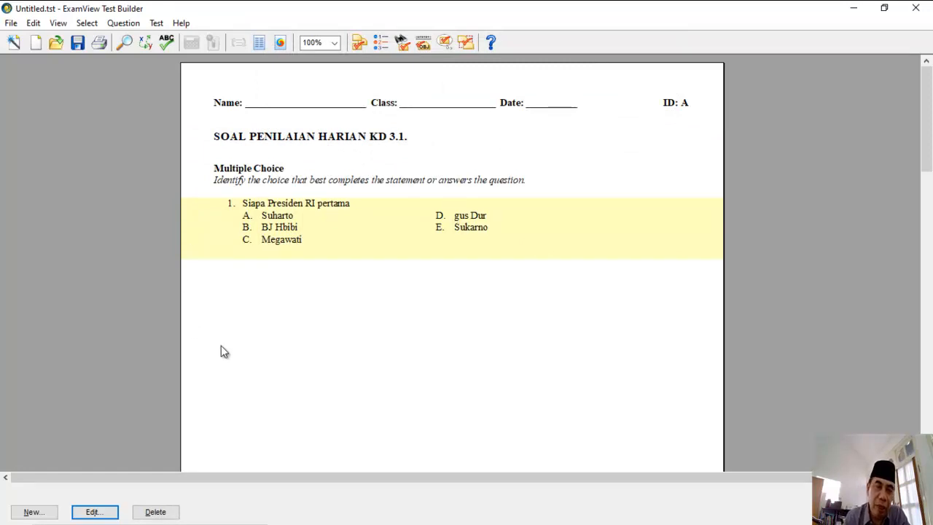
- Create a second Multiple Choice question and set its number of choices to 4
{"action": "left_click", "coordinate": [31, 514]}
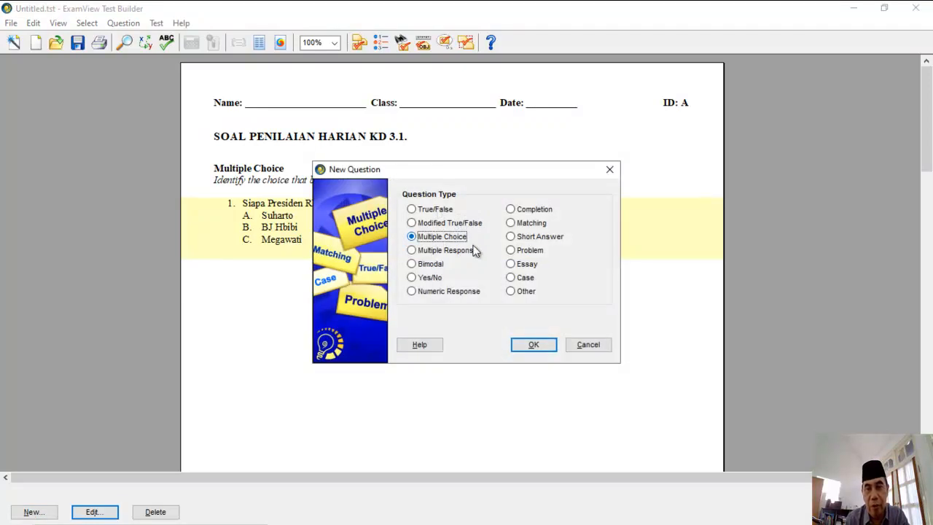
{"action": "left_click", "coordinate": [535, 351]}
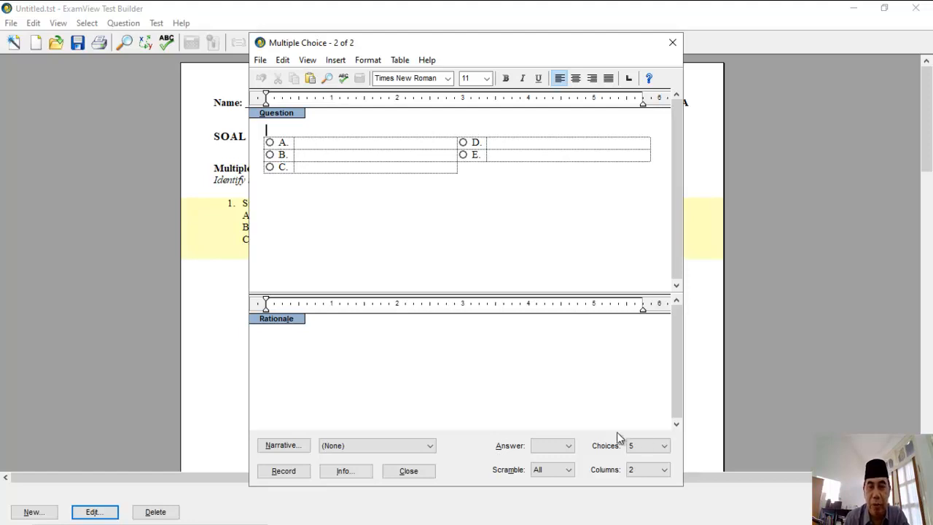
{"action": "left_click", "coordinate": [665, 446]}
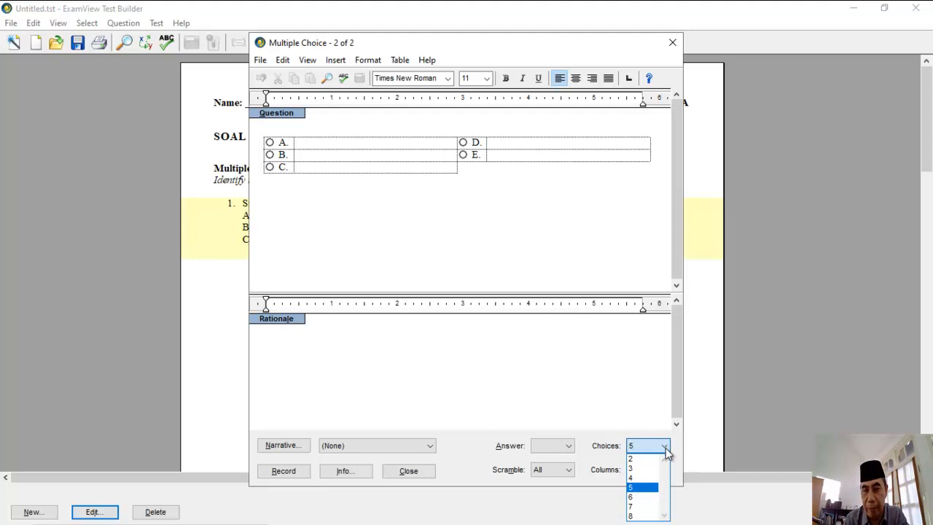
{"action": "left_click", "coordinate": [647, 478]}
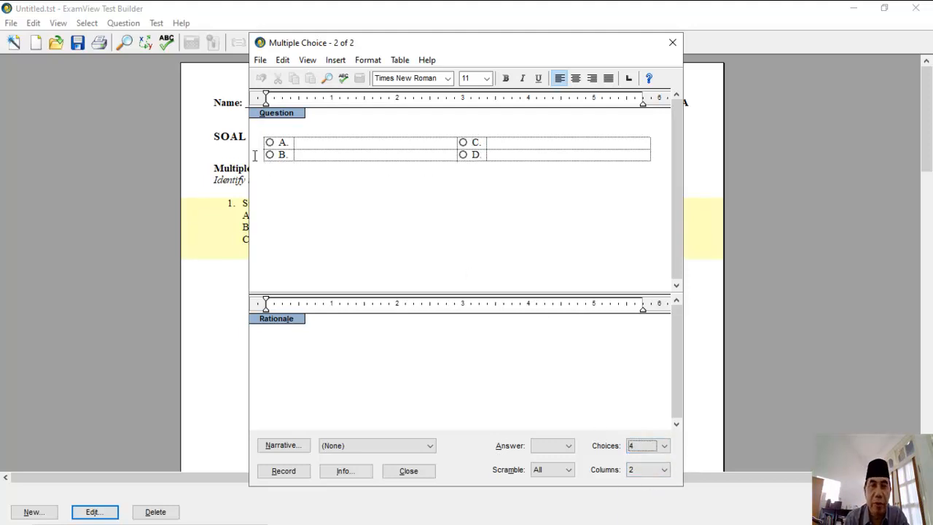
- Set the second question to 5 answer choices arranged in 1 column
{"action": "left_click", "coordinate": [665, 446]}
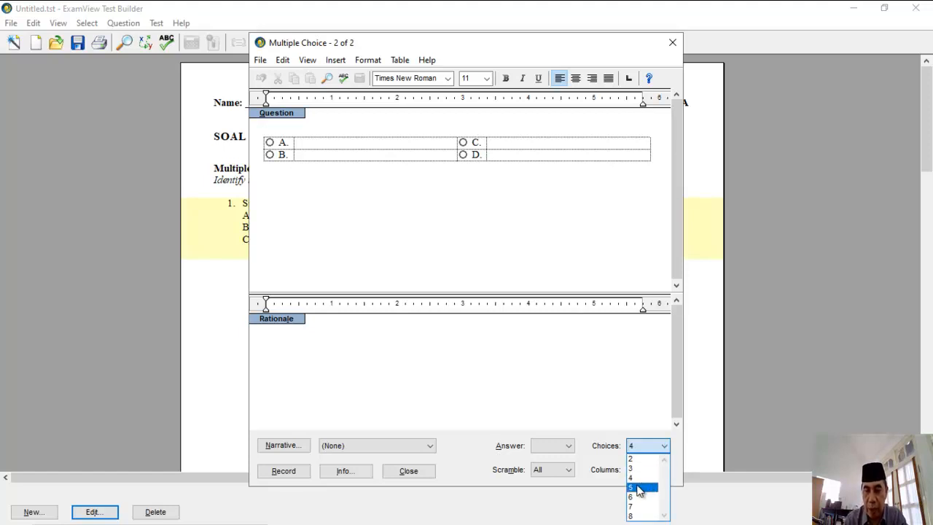
{"action": "left_click", "coordinate": [639, 487]}
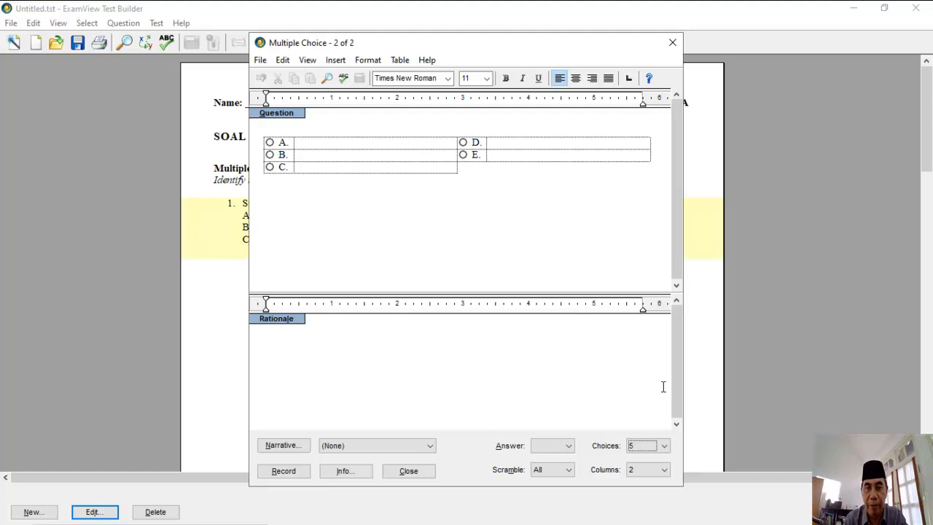
{"action": "left_click", "coordinate": [665, 470]}
{"action": "left_click", "coordinate": [665, 470]}
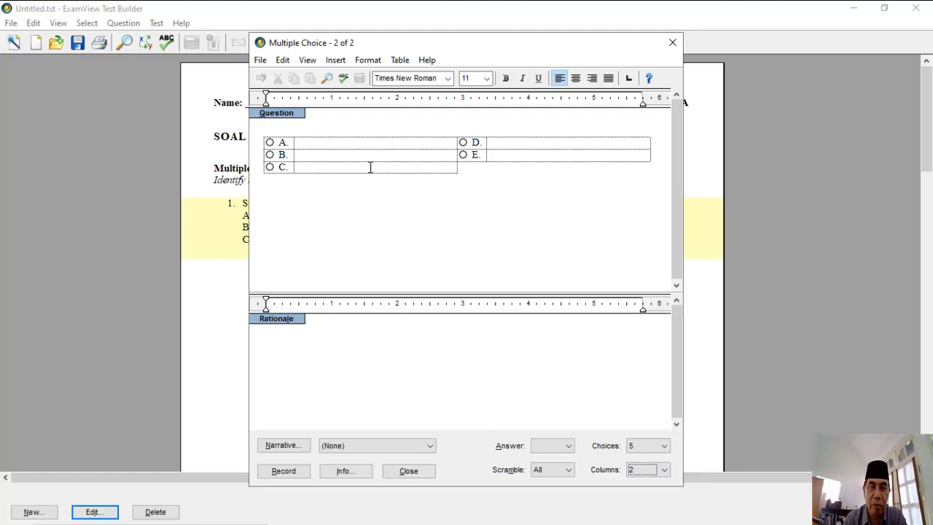
{"action": "left_click", "coordinate": [665, 471]}
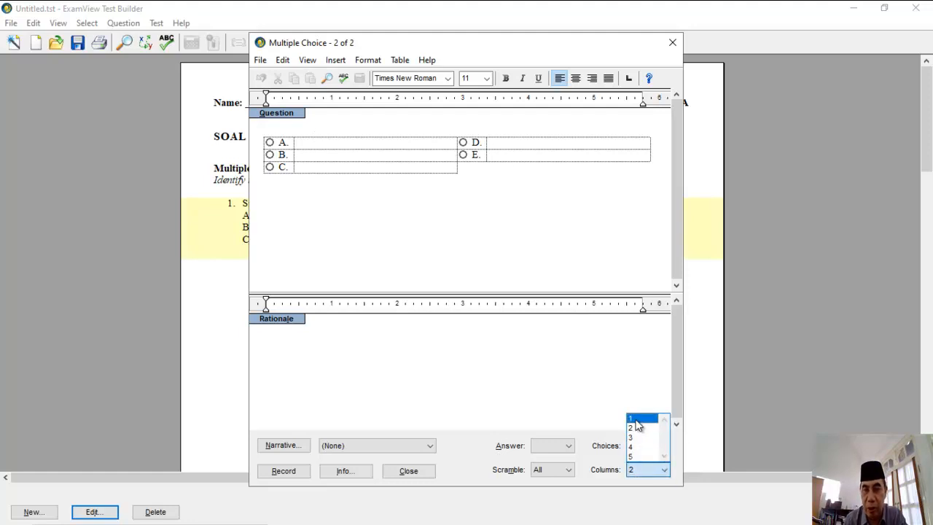
{"action": "left_click", "coordinate": [637, 420]}
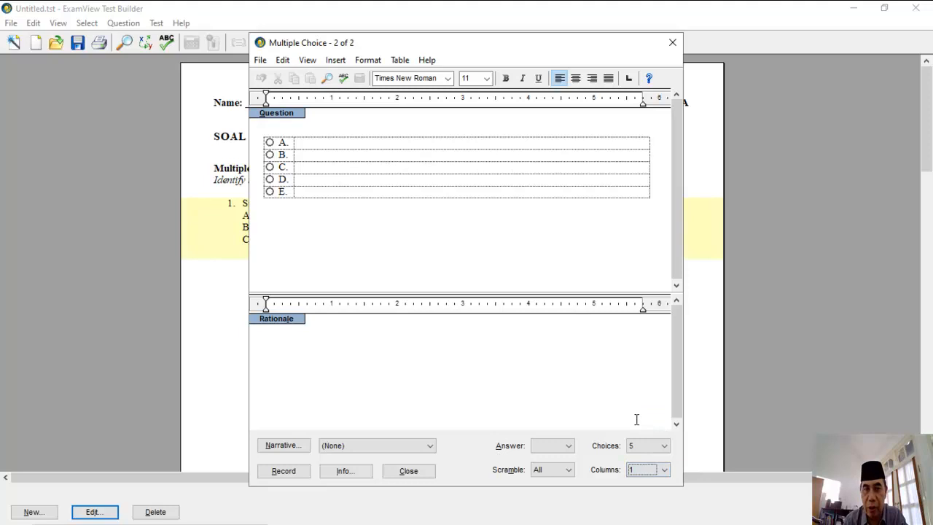
- Enter "Apa warna bendera RI" as the text of the second question
{"action": "left_click", "coordinate": [294, 129]}
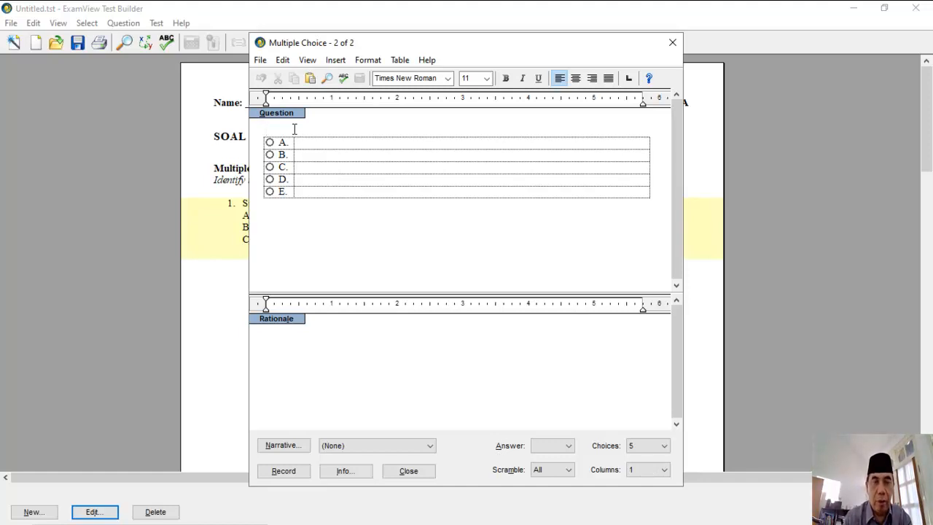
{"action": "type", "text": "Apa war"}
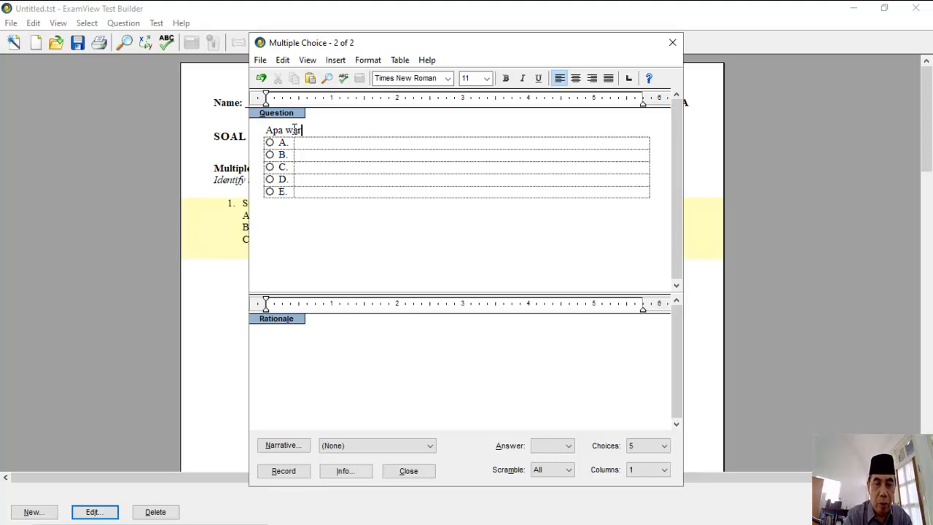
{"action": "type", "text": "na bender"}
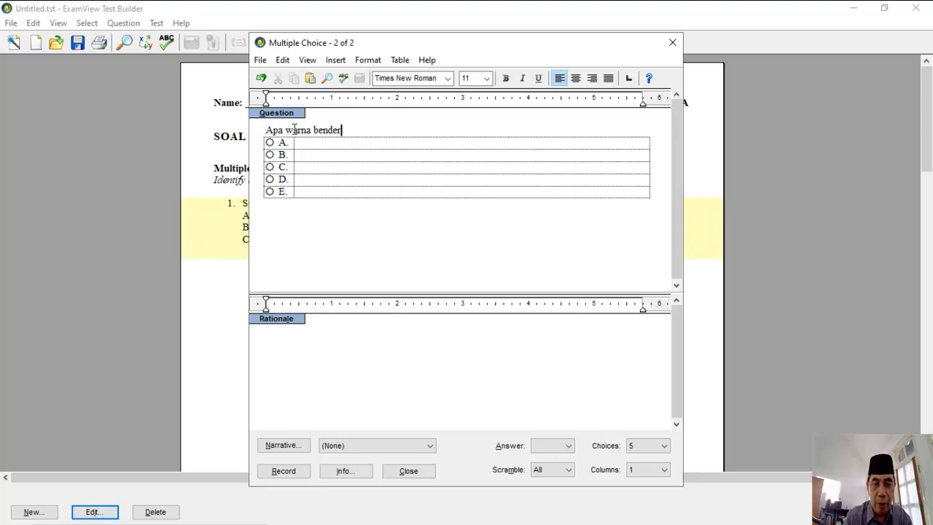
{"action": "type", "text": "a RI"}
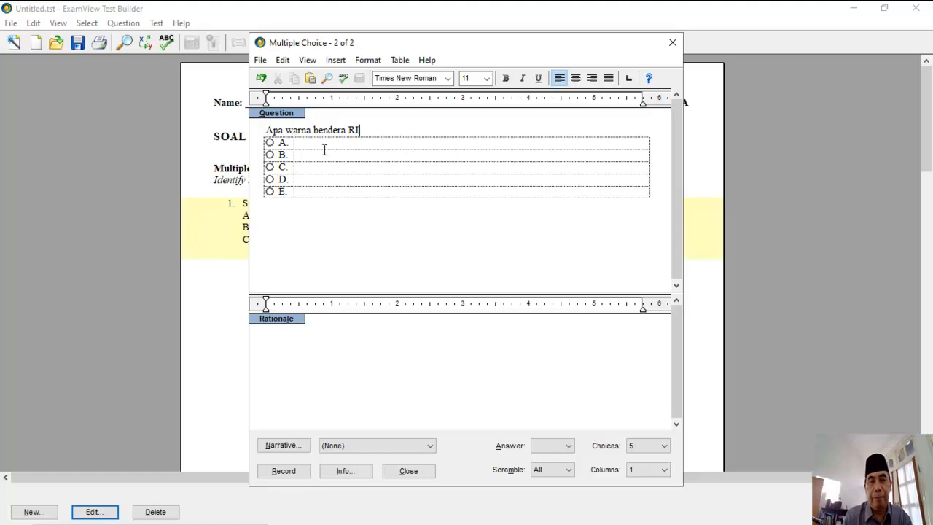
- Fill in choices A to E with "merah", "putih", "merah putih", "hijau" and "merah putih biru", and record the question with C as the correct answer
{"action": "left_click", "coordinate": [321, 143]}
{"action": "type", "text": "merah"}
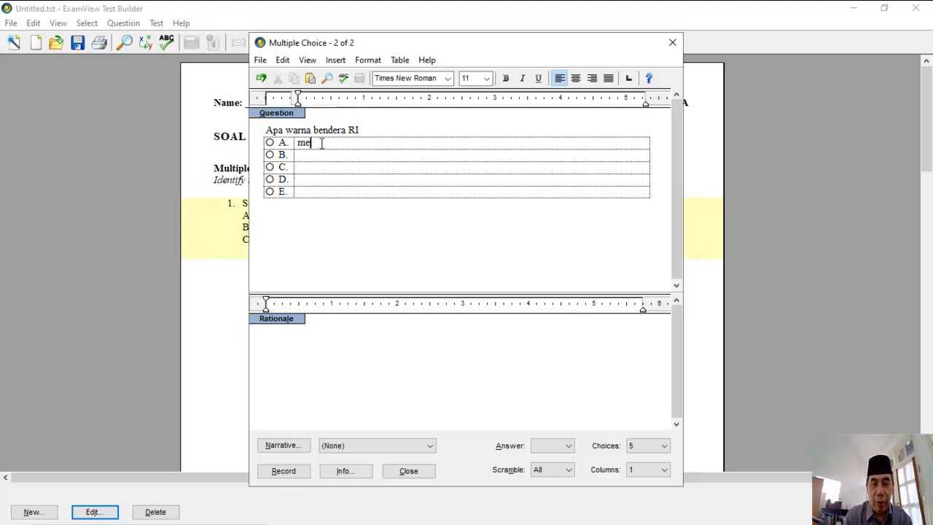
{"action": "type", "text": "putih"}
{"action": "left_click", "coordinate": [323, 168]}
{"action": "type", "text": "mwr"}
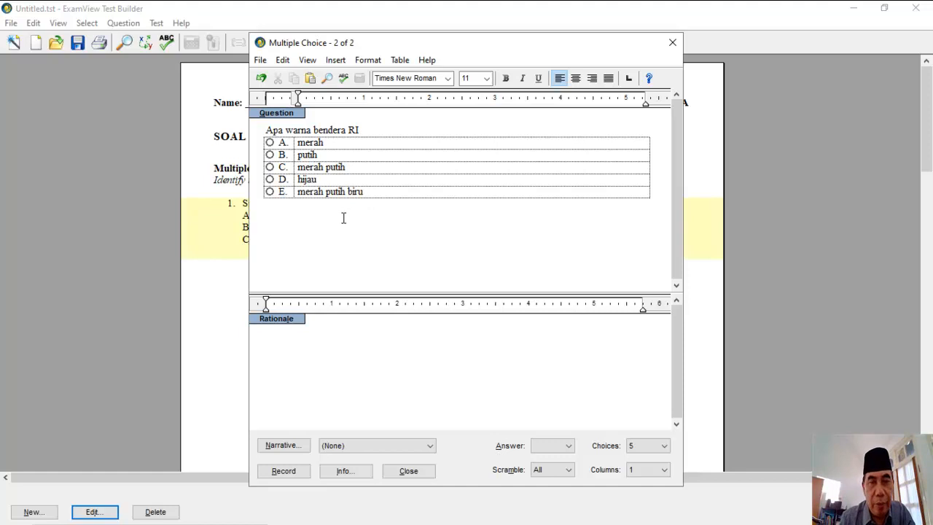
{"action": "left_click", "coordinate": [269, 167]}
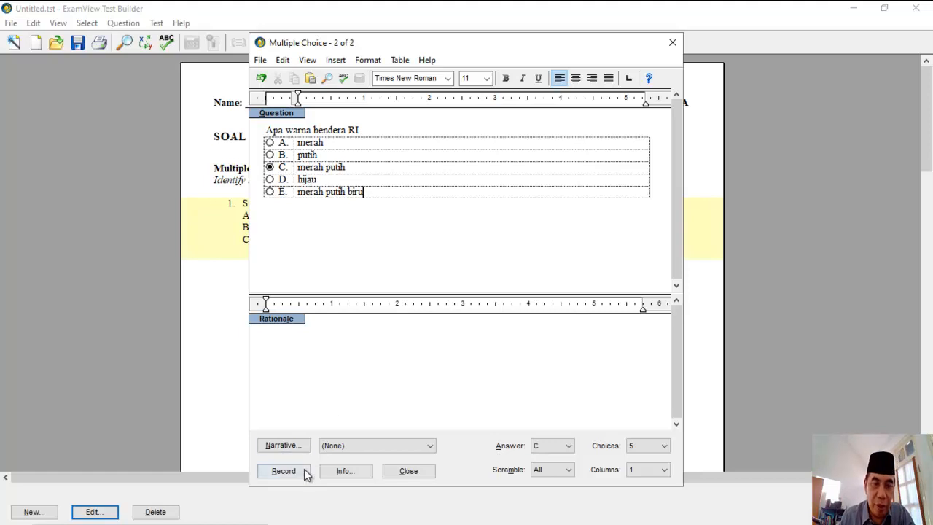
{"action": "left_click", "coordinate": [284, 471]}
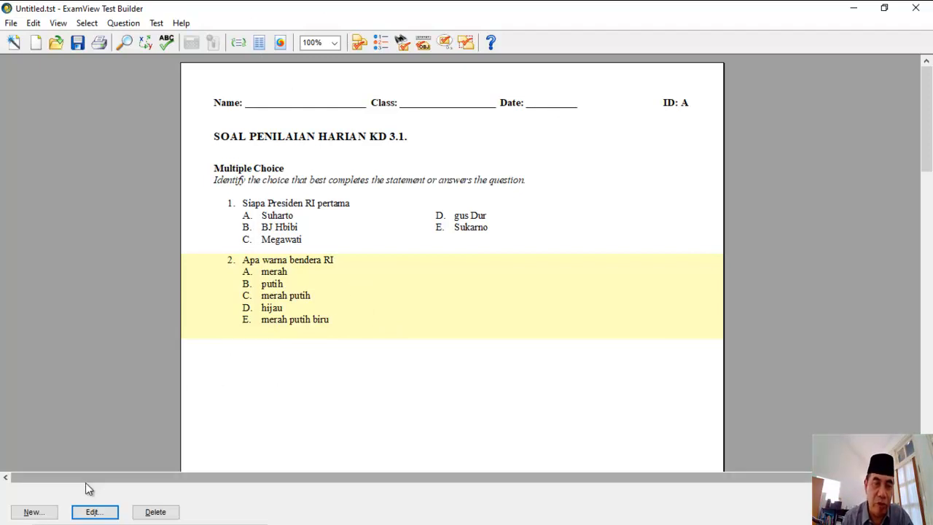
- Create a third Multiple Choice question and enter its text as a square root equation of 12 followed by "= ..."
{"action": "left_click", "coordinate": [36, 513]}
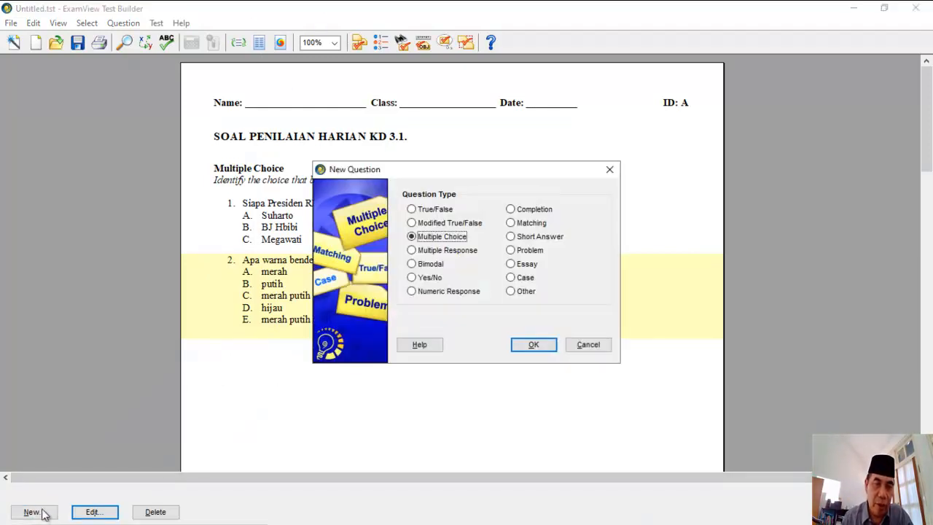
{"action": "left_click", "coordinate": [515, 344]}
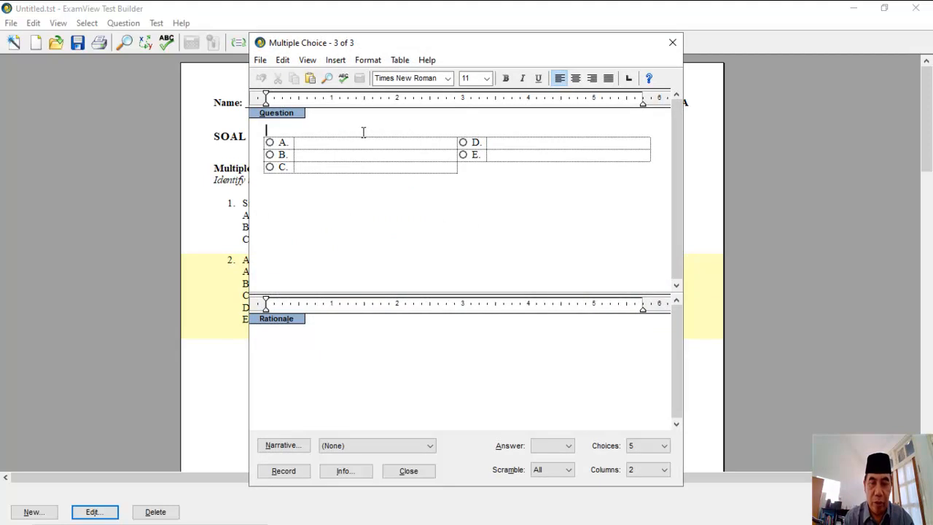
{"action": "left_click", "coordinate": [341, 64]}
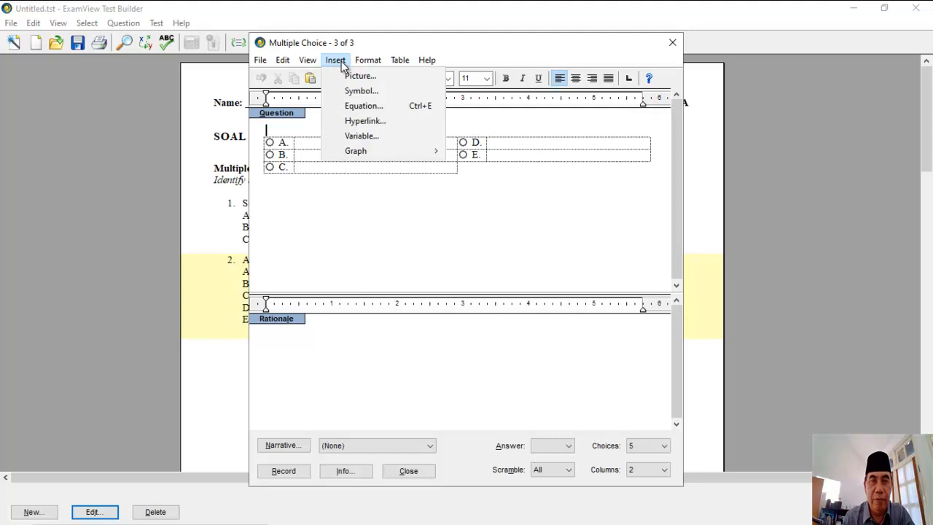
{"action": "left_click", "coordinate": [347, 106]}
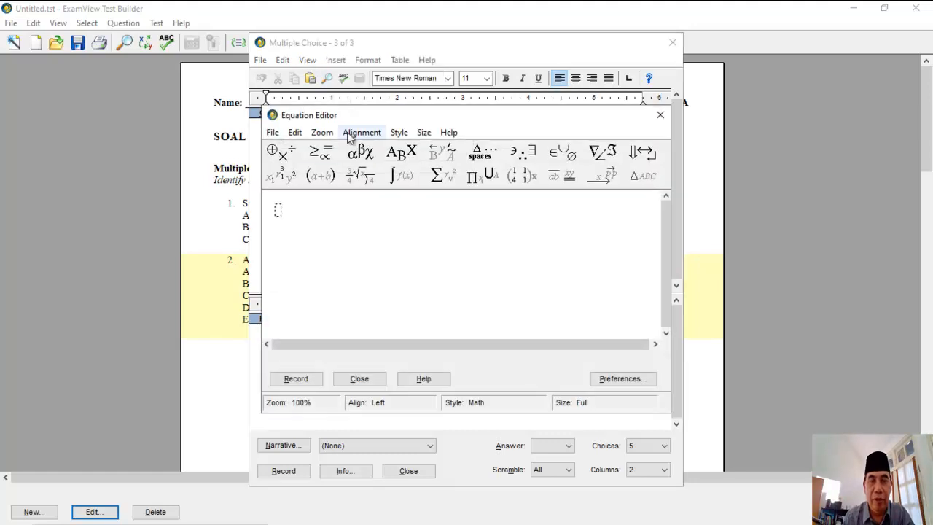
{"action": "left_click", "coordinate": [290, 178]}
{"action": "left_click", "coordinate": [290, 180]}
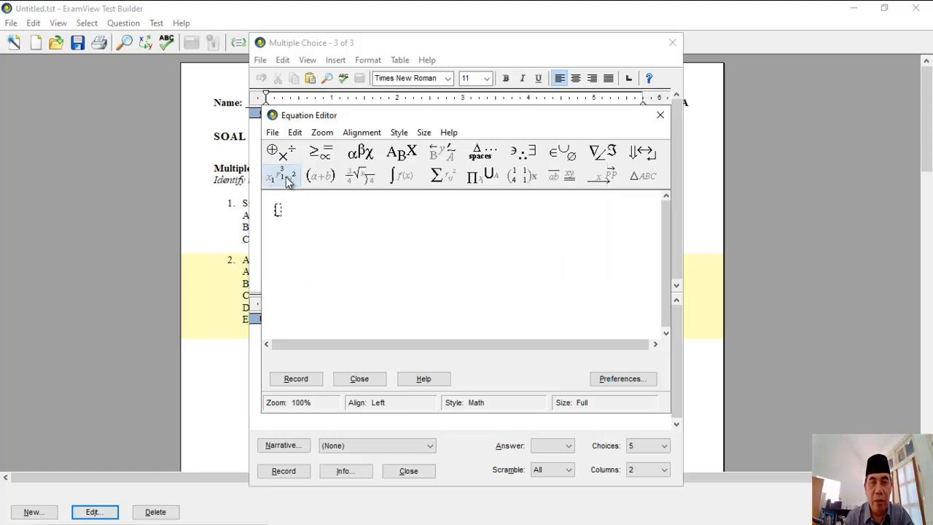
{"action": "left_click", "coordinate": [365, 178]}
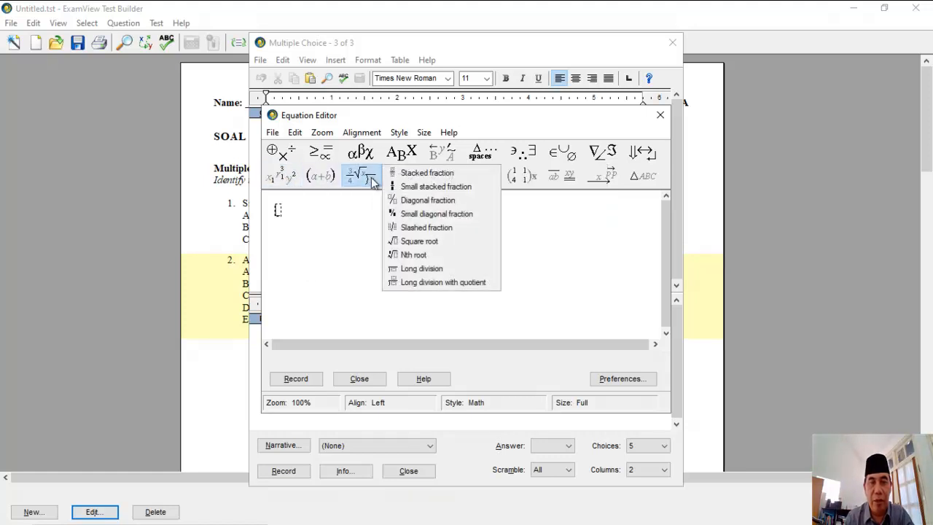
{"action": "left_click", "coordinate": [393, 242]}
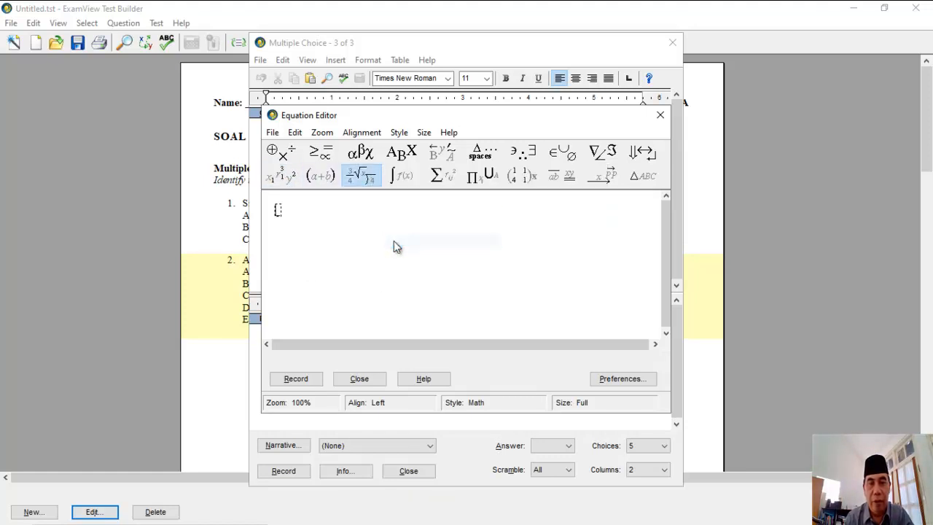
{"action": "type", "text": "12"}
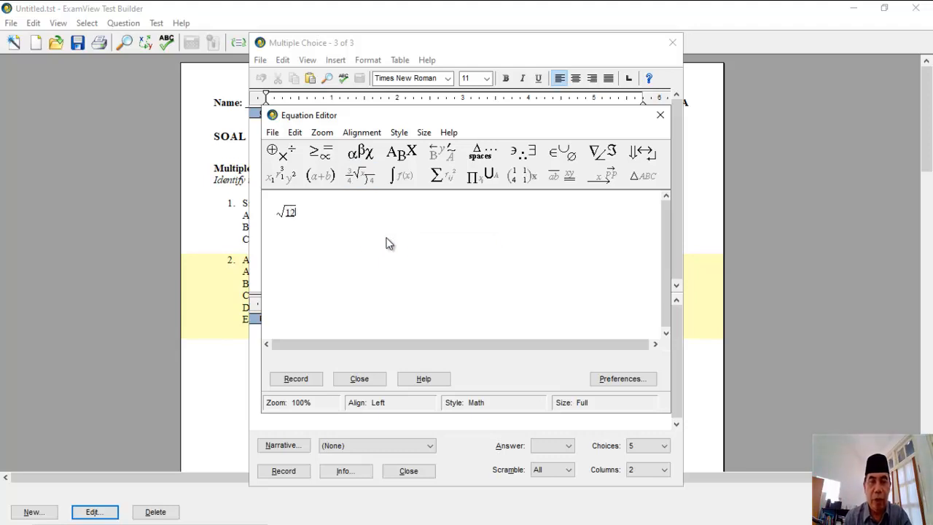
{"action": "left_click", "coordinate": [305, 385]}
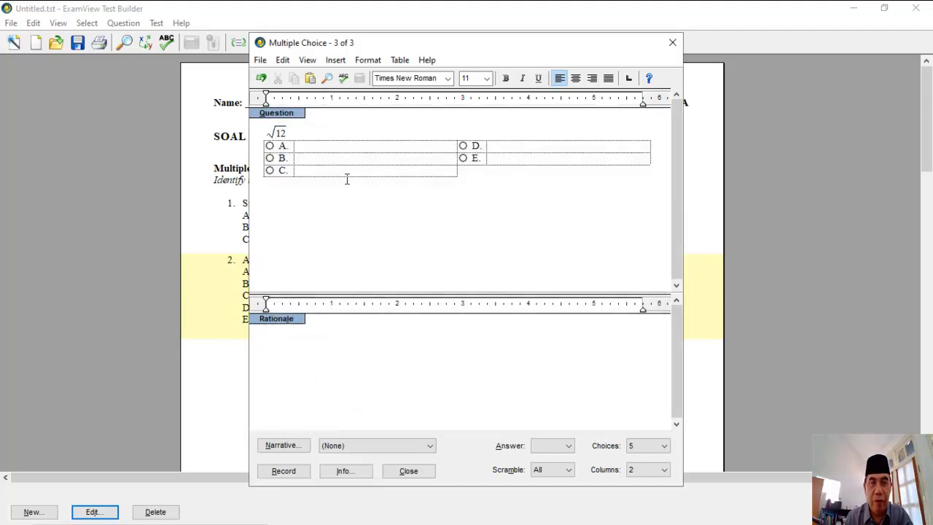
{"action": "type", "text": "= "}
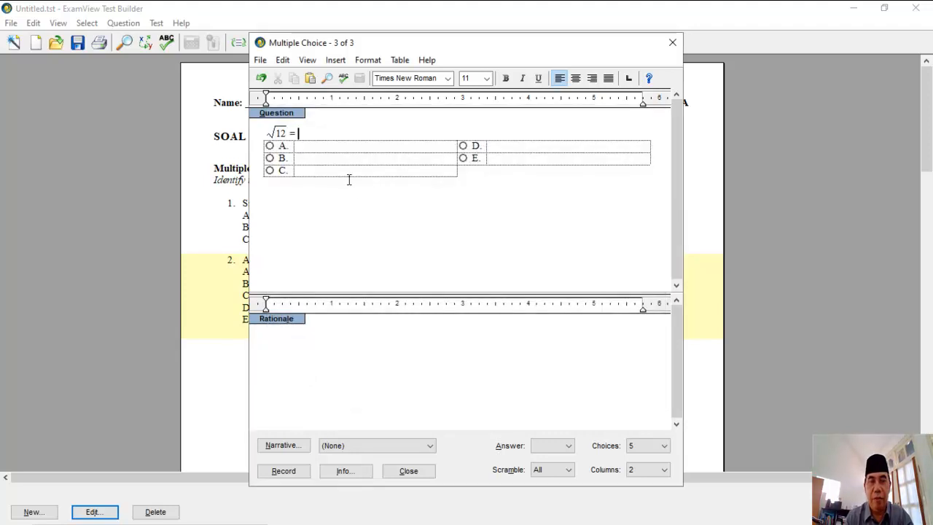
{"action": "type", "text": "..."}
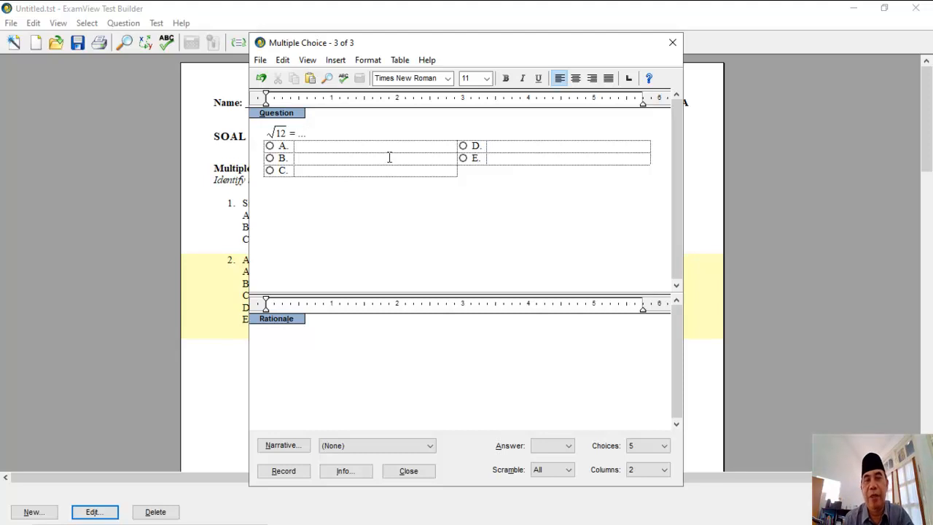
- Fill in choices A to E with 1, 2, 3, 4 and 5, and record the question with E as the correct answer
{"action": "left_click", "coordinate": [385, 148]}
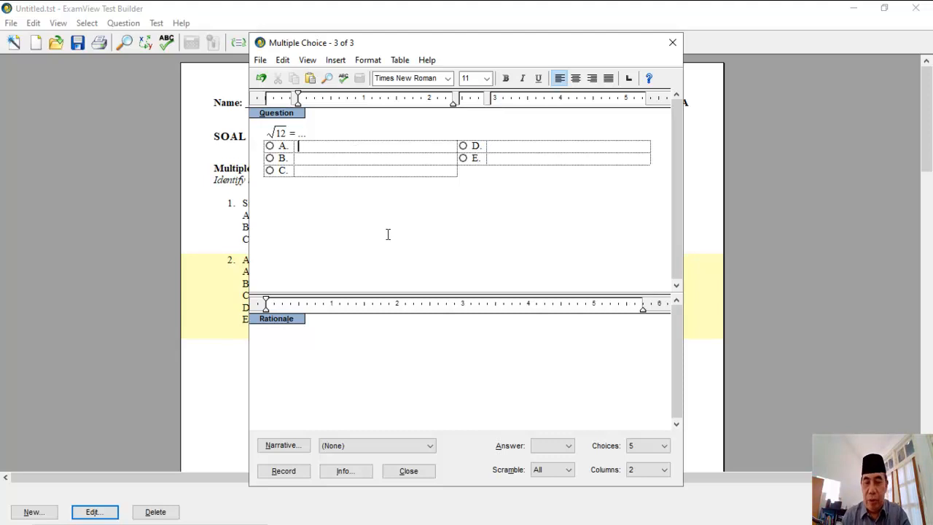
{"action": "type", "text": "2"}
{"action": "key", "text": "Tab"}
{"action": "type", "text": "3"}
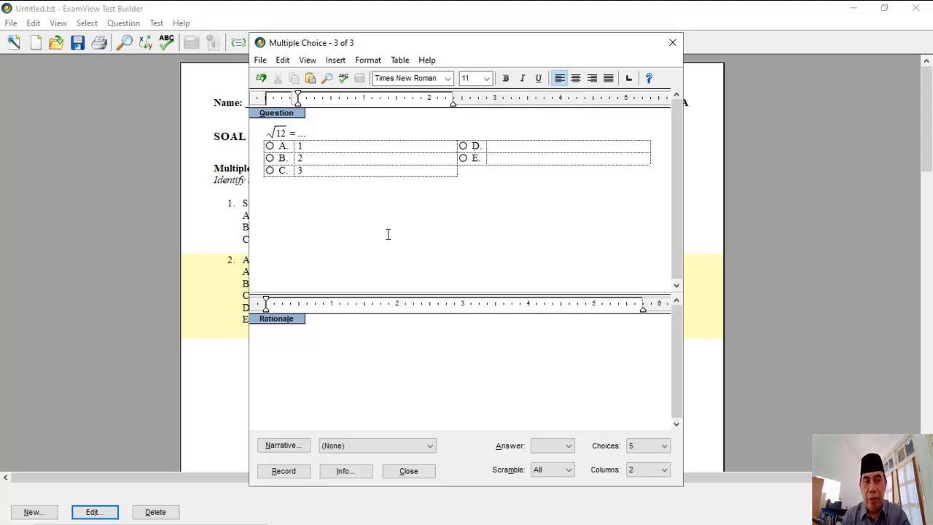
{"action": "left_click", "coordinate": [513, 149]}
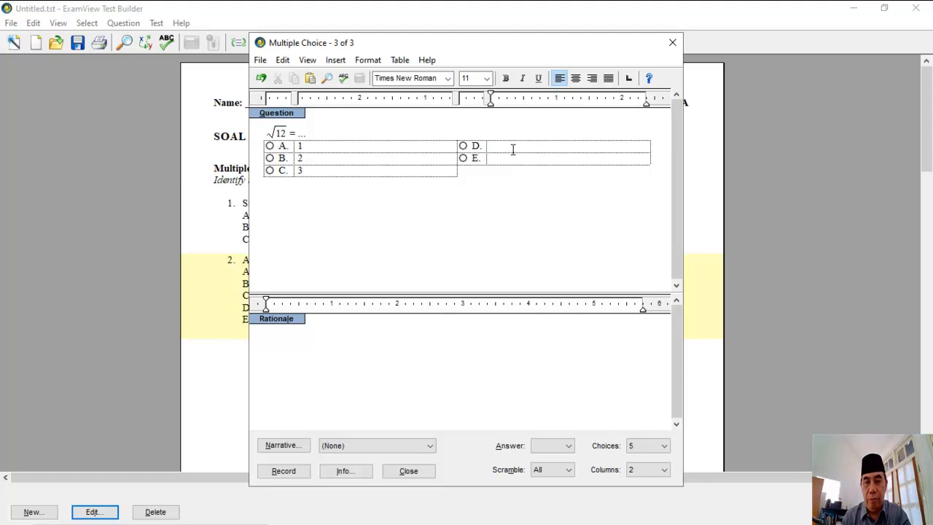
{"action": "type", "text": "5"}
{"action": "key", "text": "Tab"}
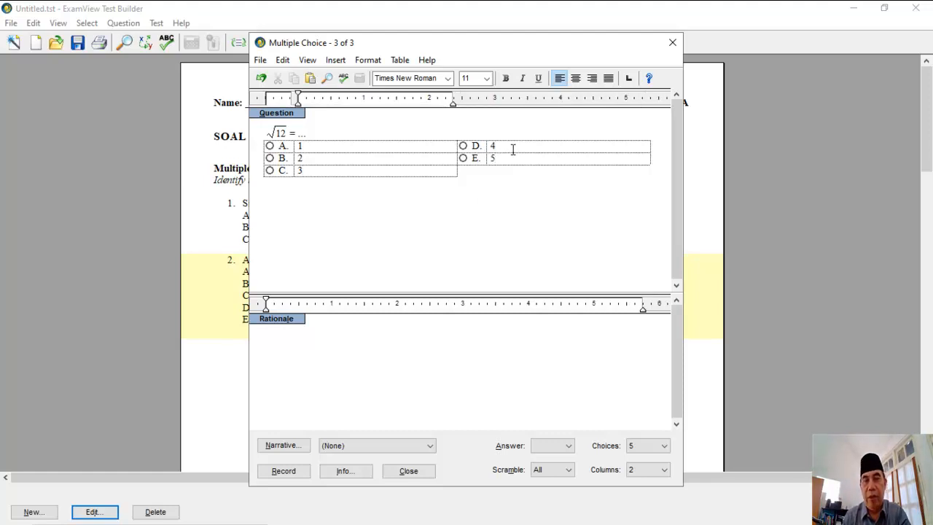
{"action": "left_click", "coordinate": [463, 158]}
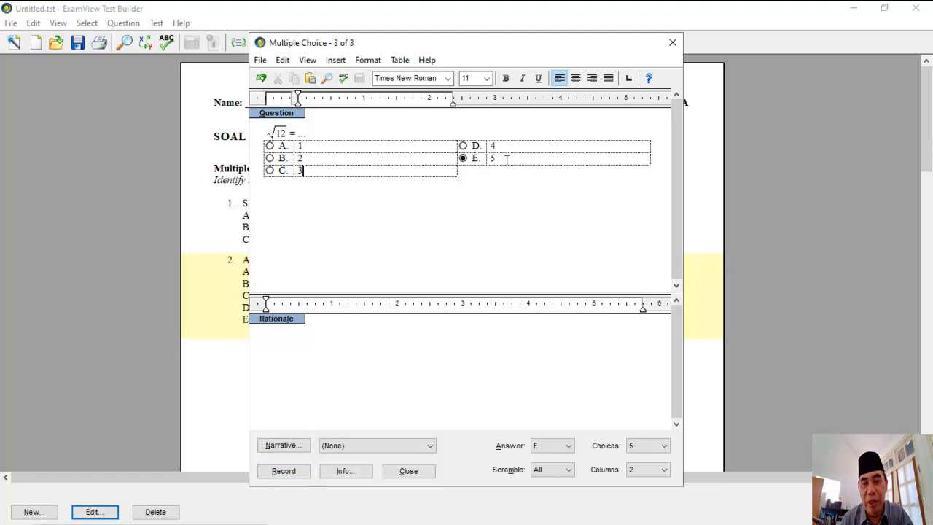
{"action": "left_click", "coordinate": [284, 471]}
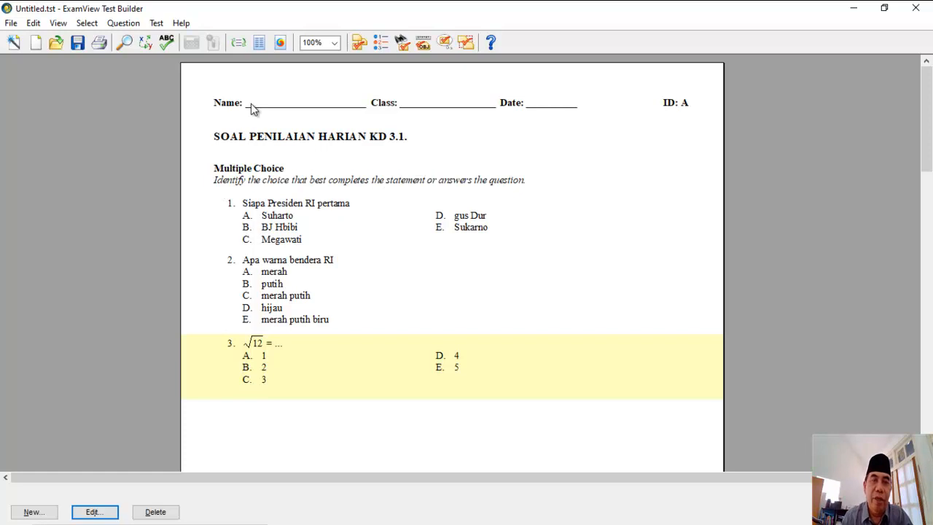
- Save the test as "soal percobaan 1" on the DATA (E:) drive
{"action": "left_click", "coordinate": [11, 22]}
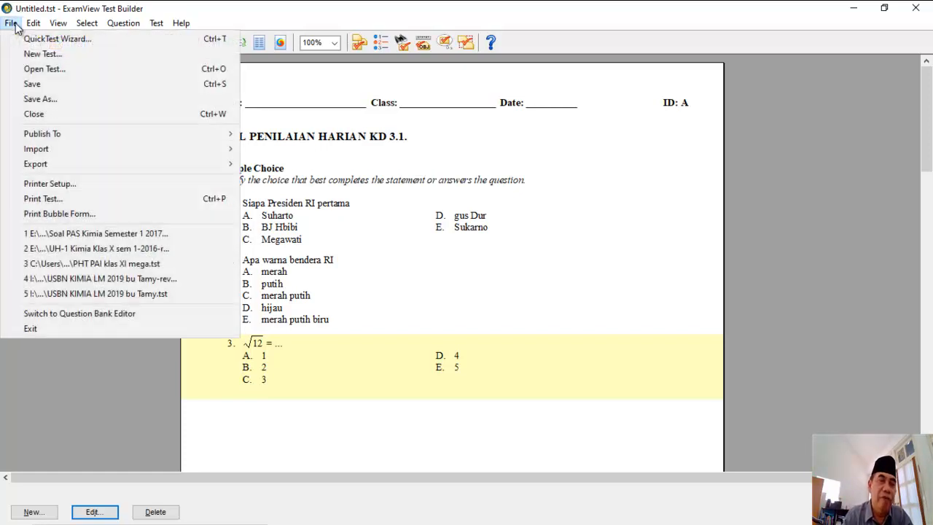
{"action": "left_click", "coordinate": [53, 97]}
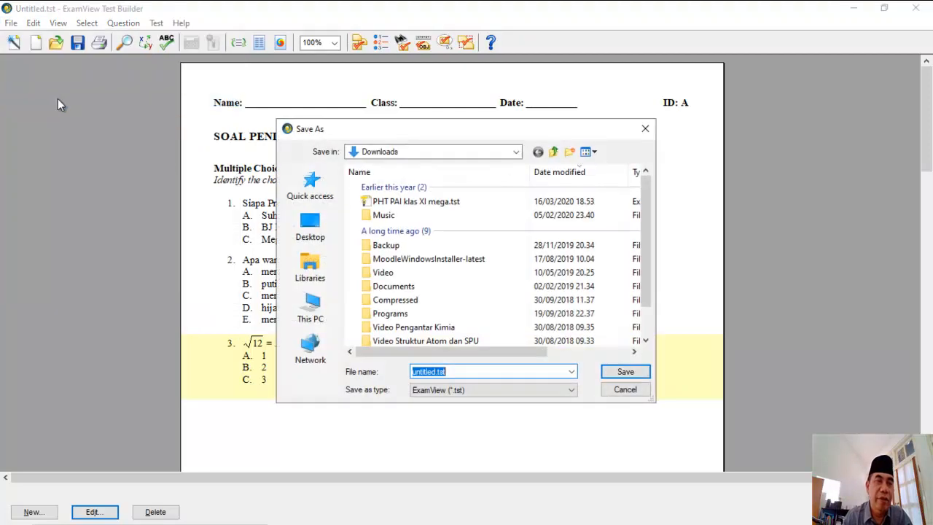
{"action": "left_click", "coordinate": [496, 157]}
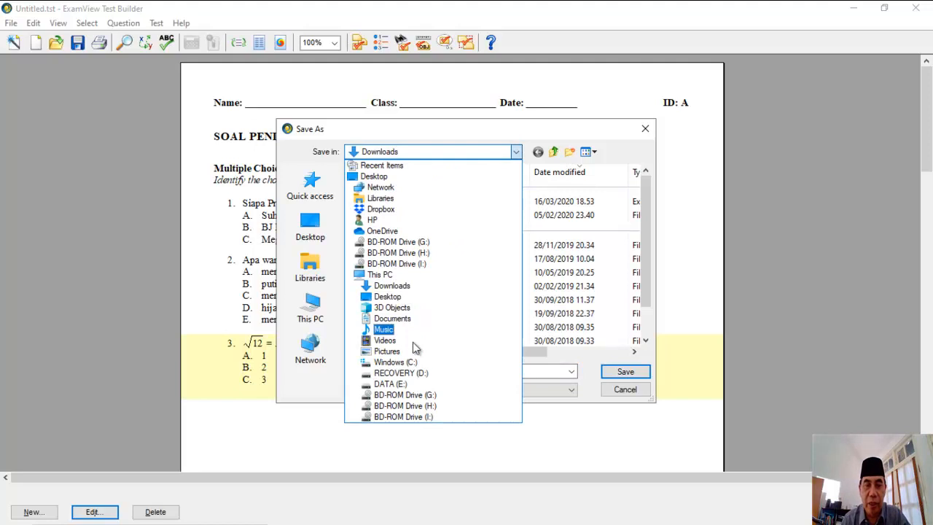
{"action": "left_click", "coordinate": [397, 384]}
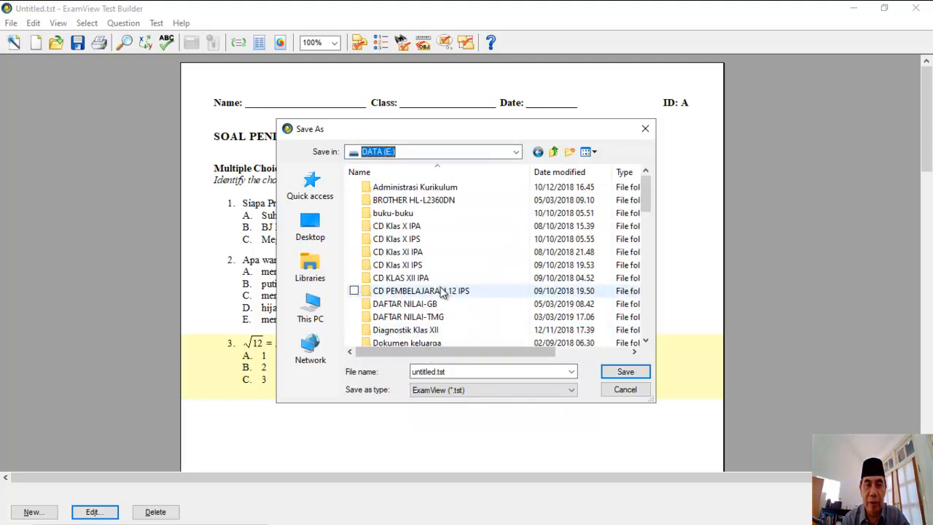
{"action": "left_click", "coordinate": [462, 372]}
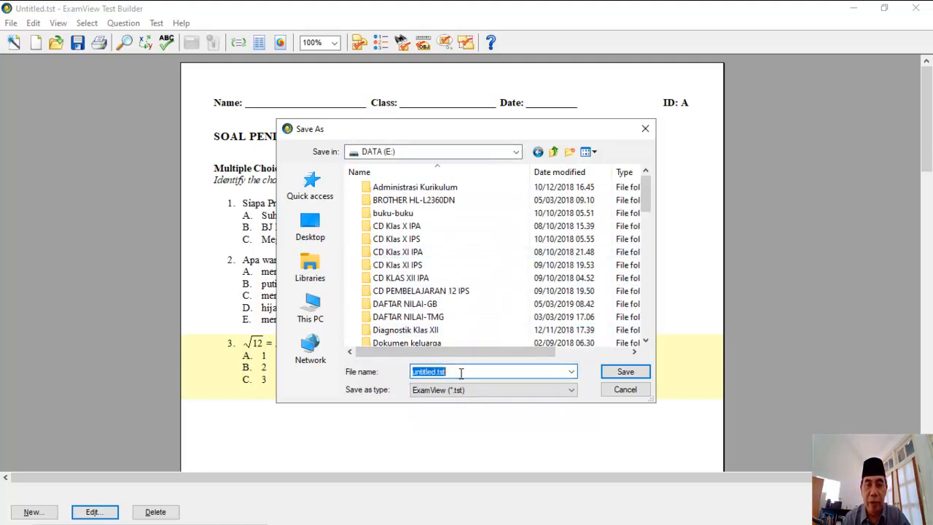
{"action": "type", "text": "soa"}
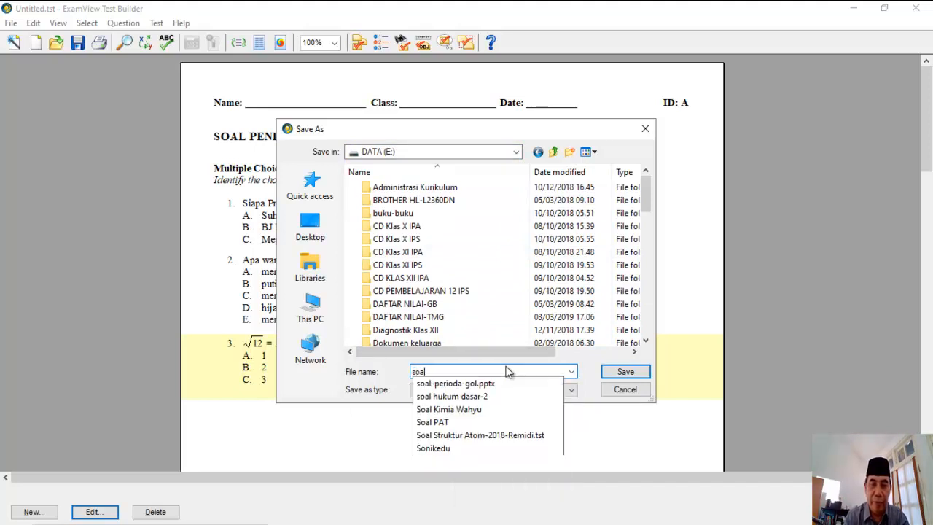
{"action": "type", "text": "l percobaan 1"}
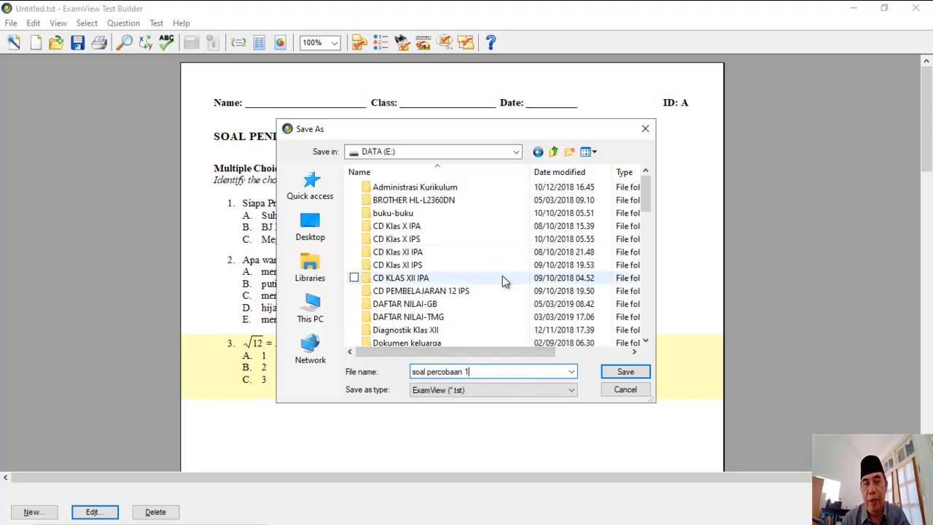
{"action": "left_click", "coordinate": [624, 373]}
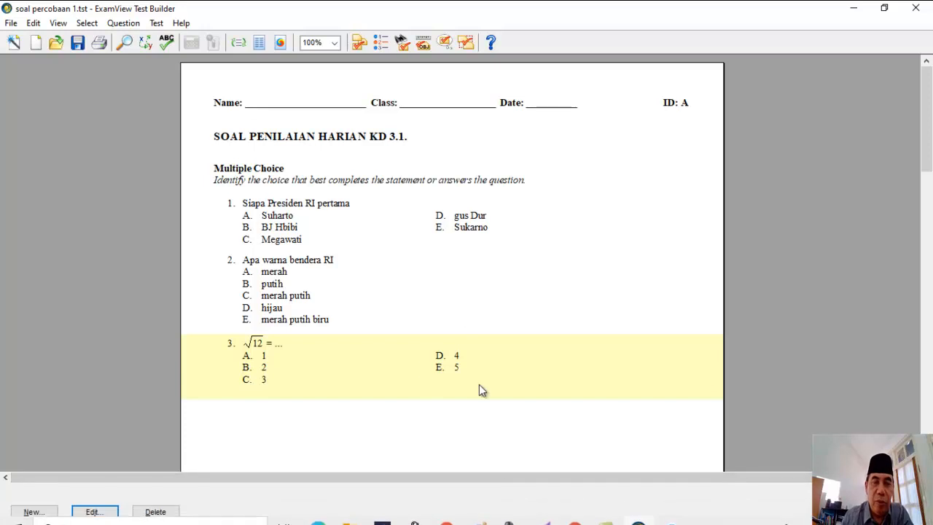
- Close ExamView Test Builder and switch to File Explorer
{"action": "left_click", "coordinate": [353, 516]}
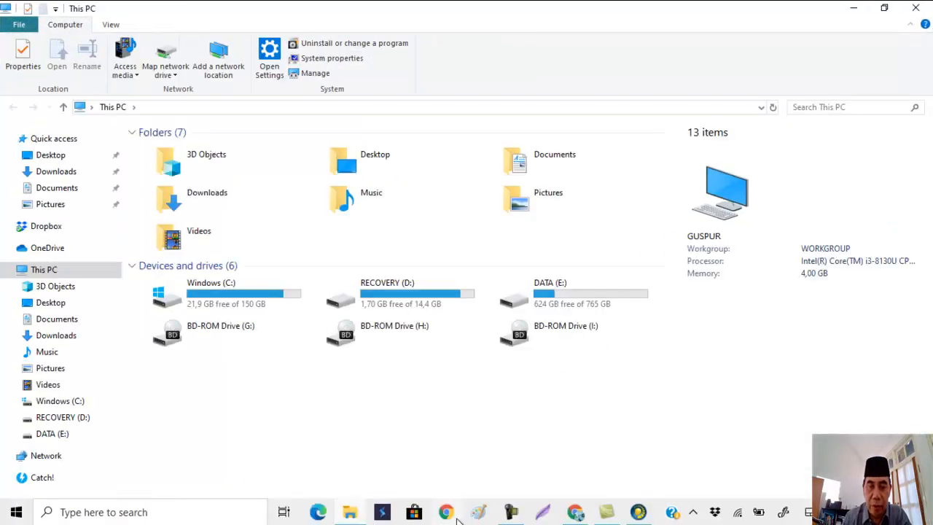
{"action": "left_click", "coordinate": [638, 514]}
{"action": "left_click", "coordinate": [916, 7]}
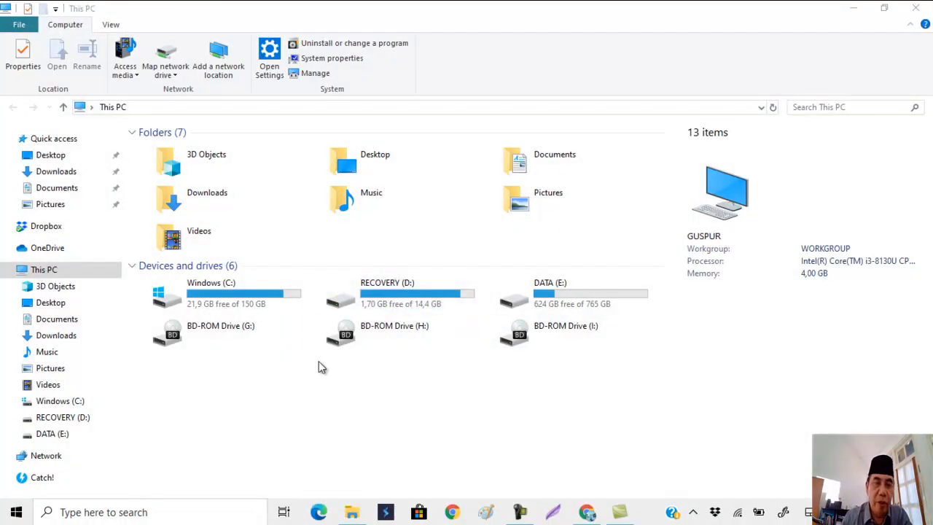
- Search the DATA (E:) drive for "soal percobaan.tst" and open the test file soal percobaan 1.tst
{"action": "left_click", "coordinate": [63, 420]}
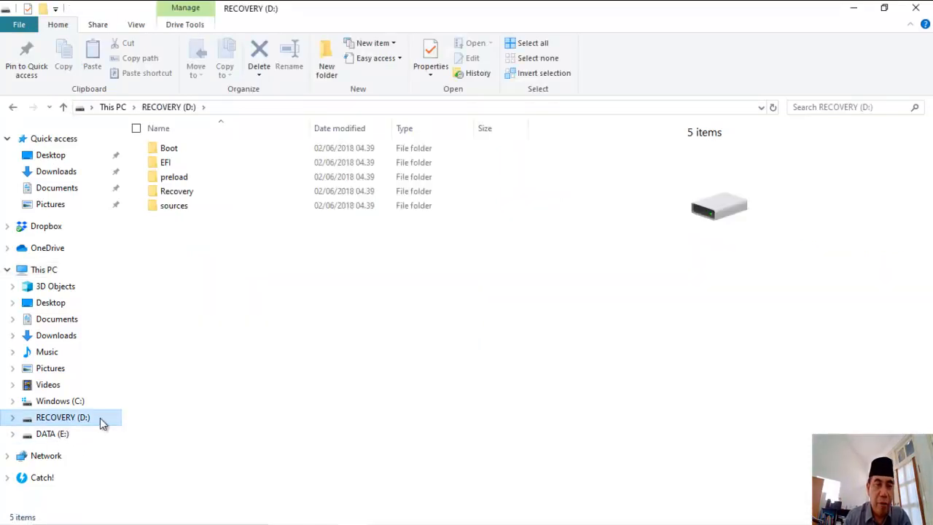
{"action": "left_click", "coordinate": [63, 436]}
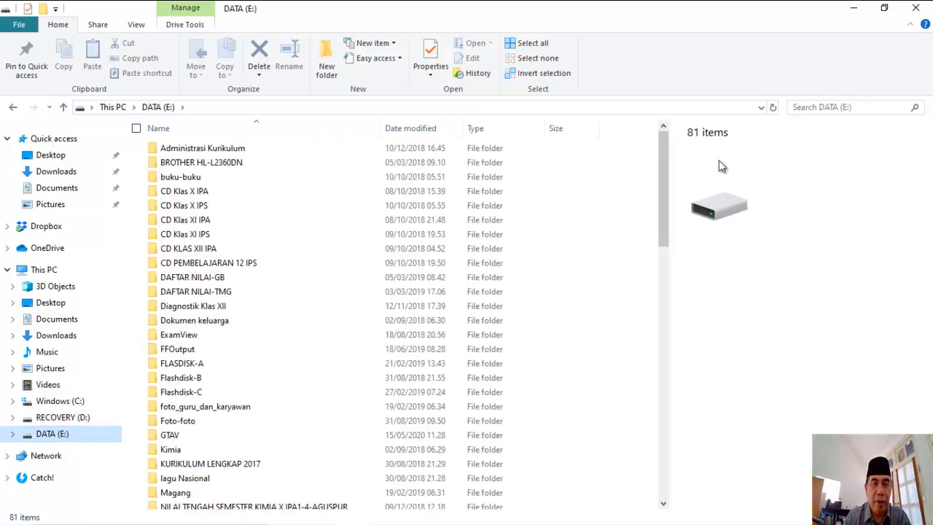
{"action": "left_click", "coordinate": [867, 106]}
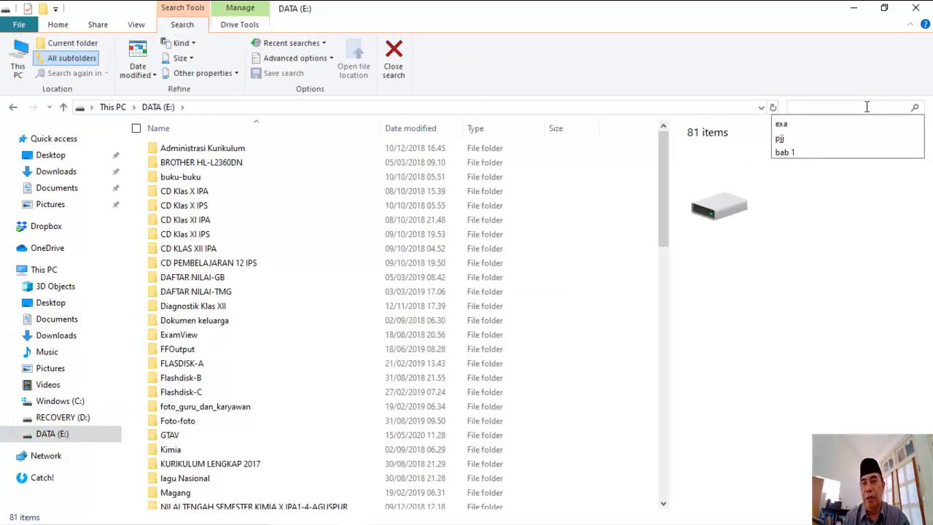
{"action": "type", "text": "soal"}
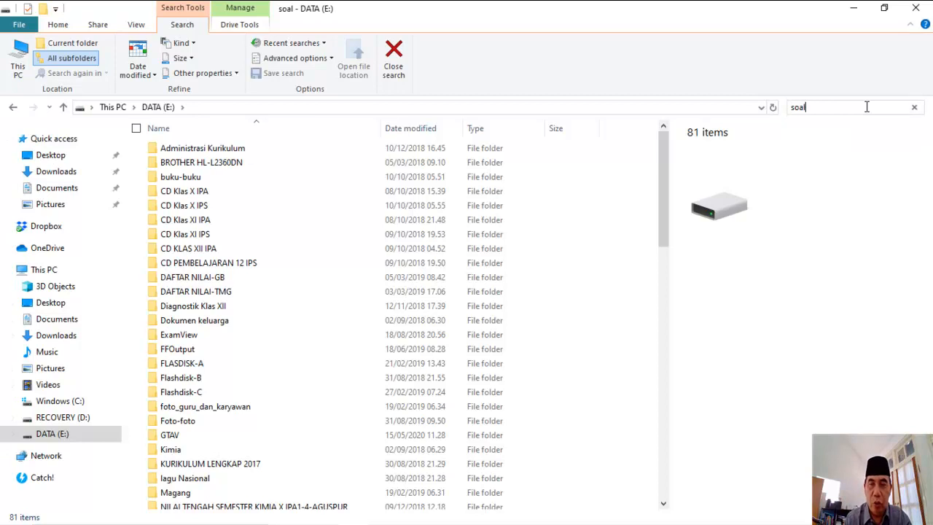
{"action": "type", "text": " per"}
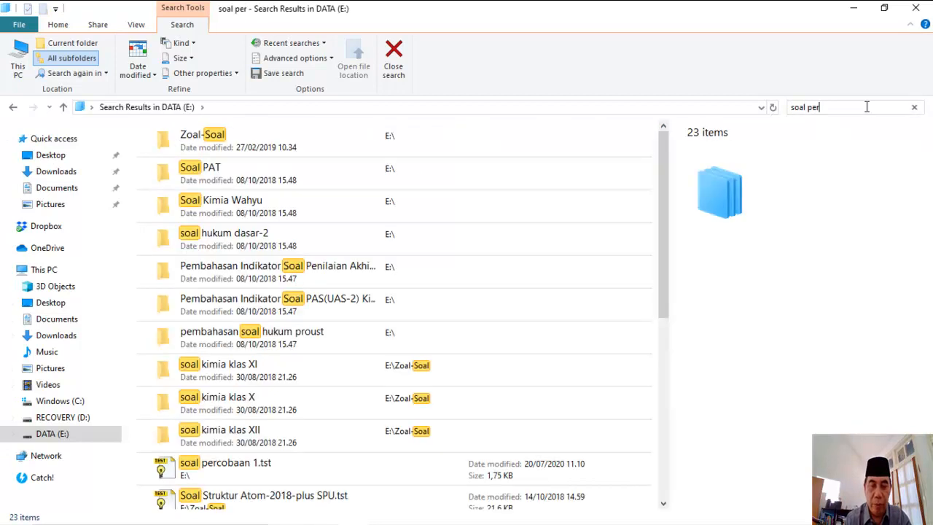
{"action": "type", "text": "cobaan.tst"}
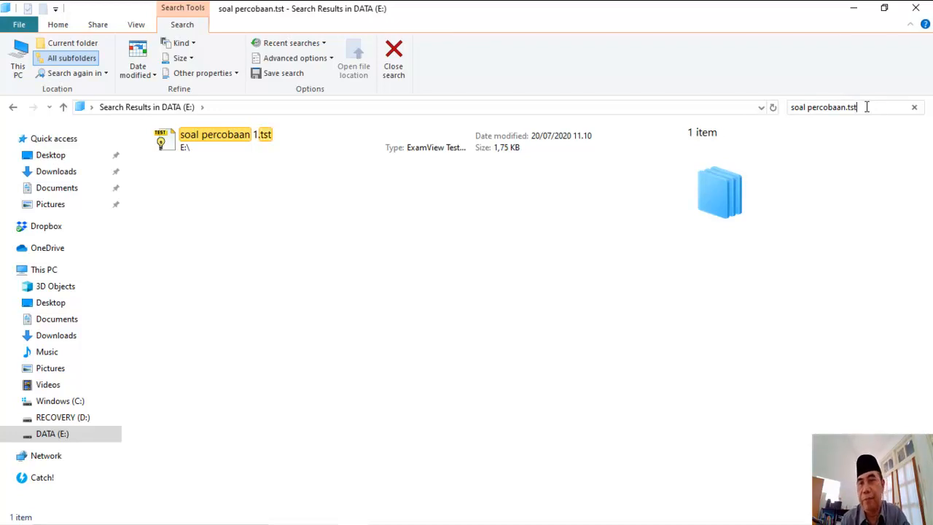
{"action": "key", "text": "Return"}
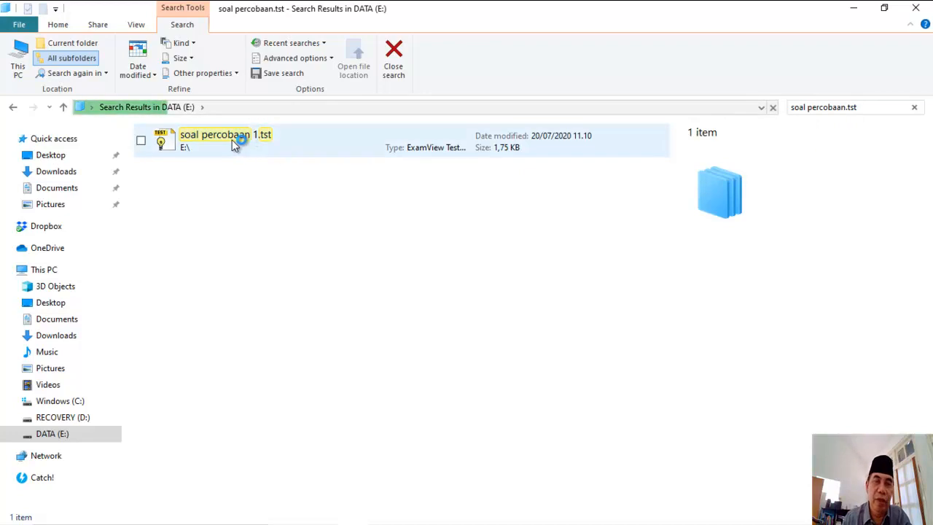
{"action": "left_click", "coordinate": [773, 108]}
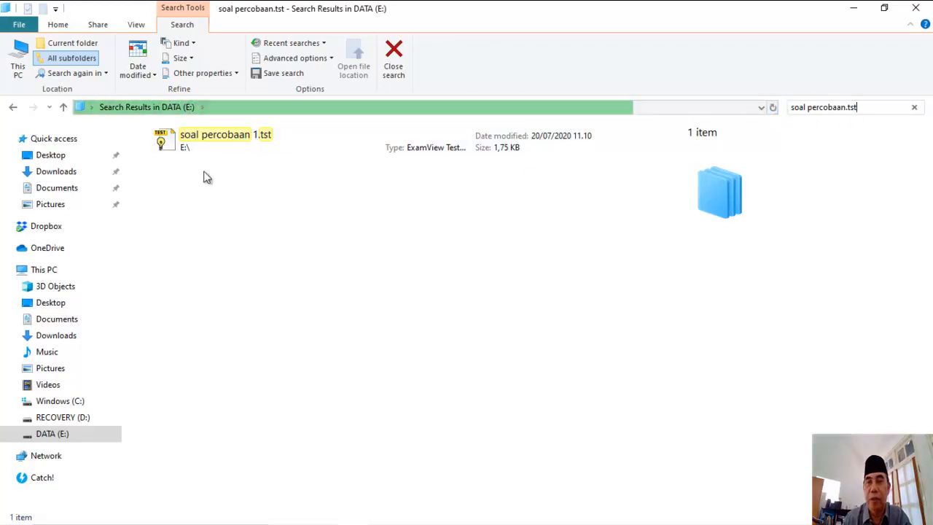
{"action": "left_click", "coordinate": [189, 147]}
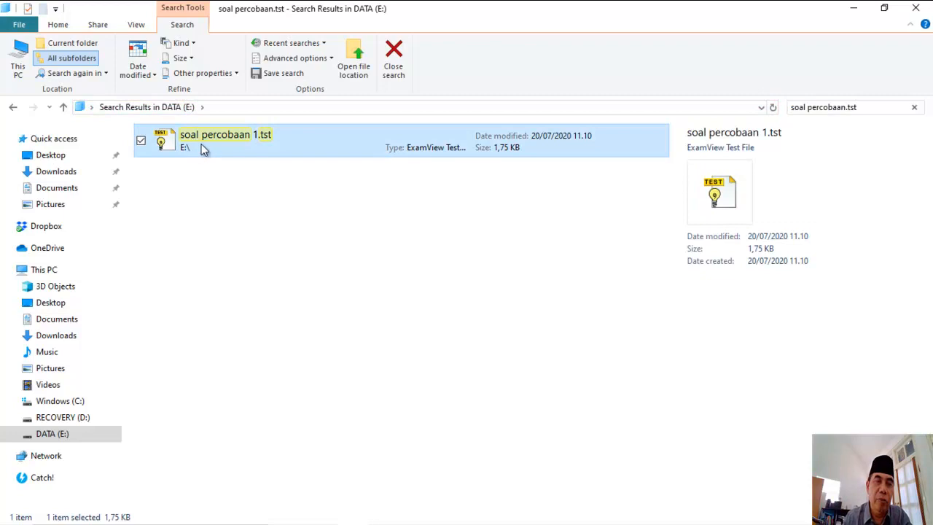
{"action": "double_click", "coordinate": [202, 146]}
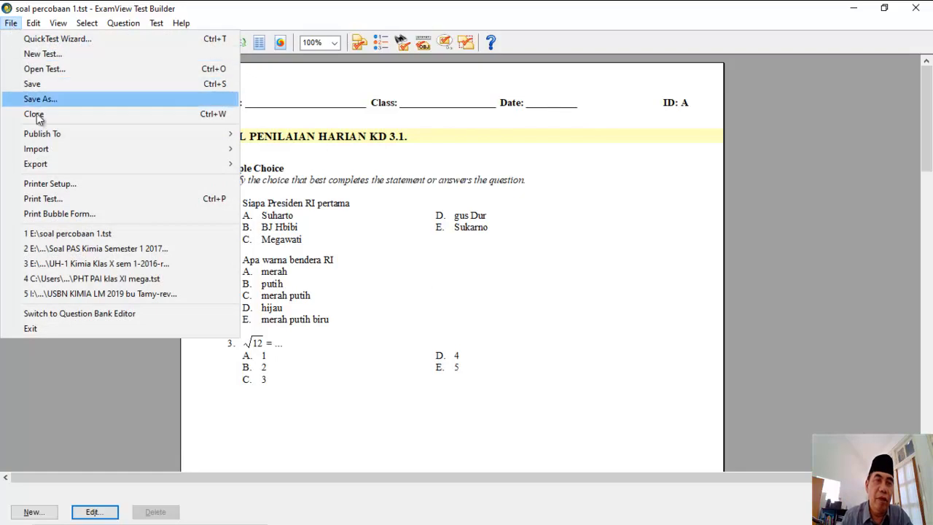
- Export the test in Blackboard 6.0-7.0 format to DATA (E:) under the file name "Soal Percobaan 1", copying that name for reuse
{"action": "mouse_move", "coordinate": [13, 163]}
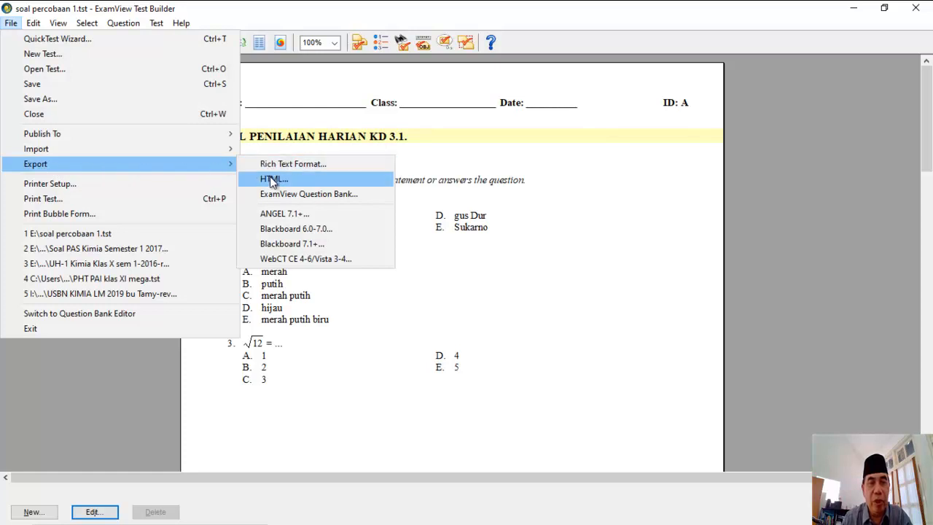
{"action": "left_click", "coordinate": [287, 230]}
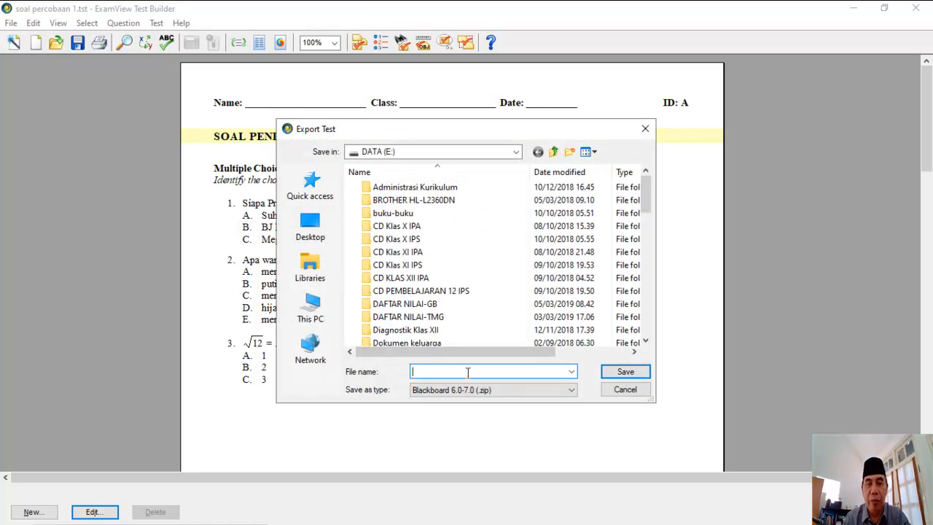
{"action": "type", "text": "Soal Perc"}
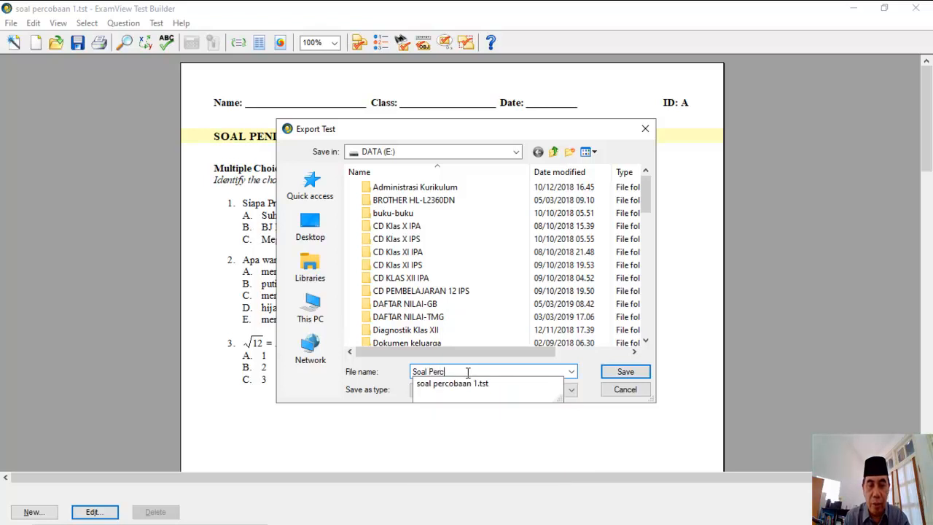
{"action": "type", "text": "obaan 1"}
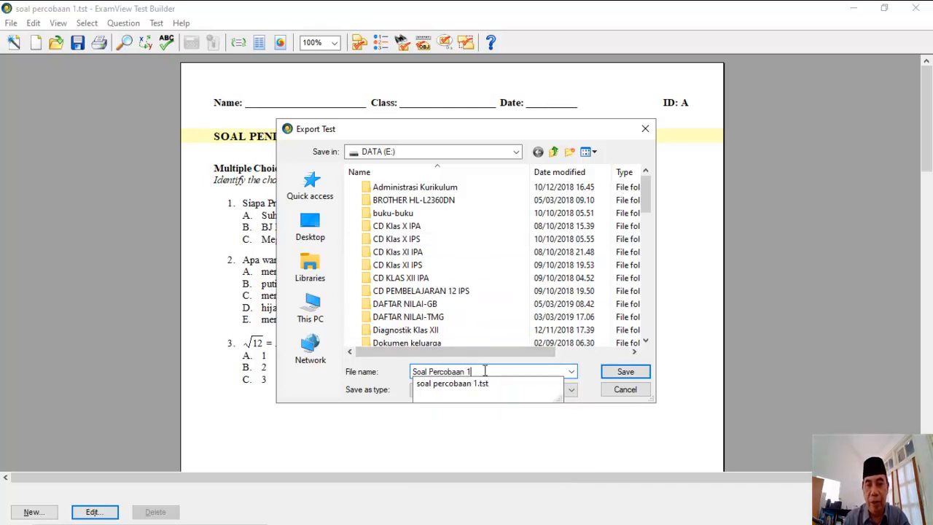
{"action": "left_click_drag", "start_coordinate": [484, 371], "coordinate": [396, 375]}
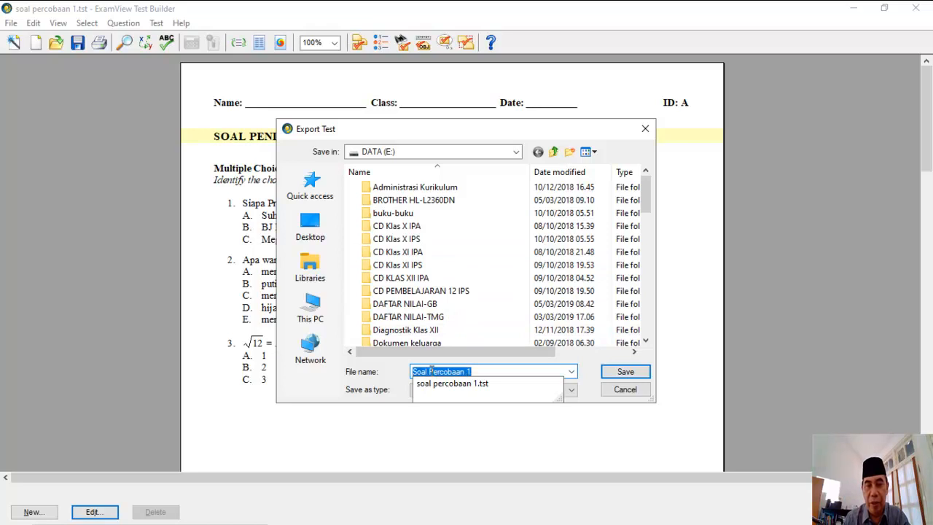
{"action": "right_click", "coordinate": [432, 371]}
{"action": "left_click", "coordinate": [298, 224]}
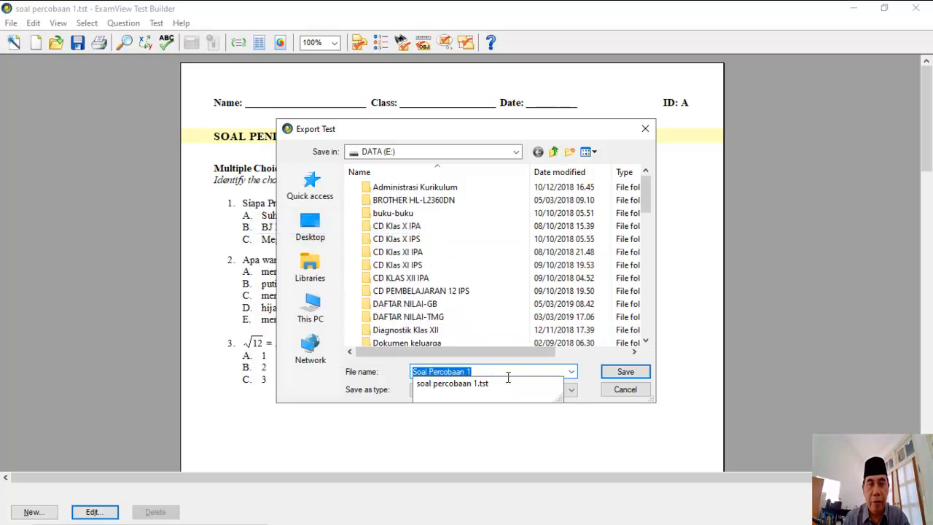
{"action": "left_click", "coordinate": [509, 409]}
{"action": "left_click", "coordinate": [495, 372]}
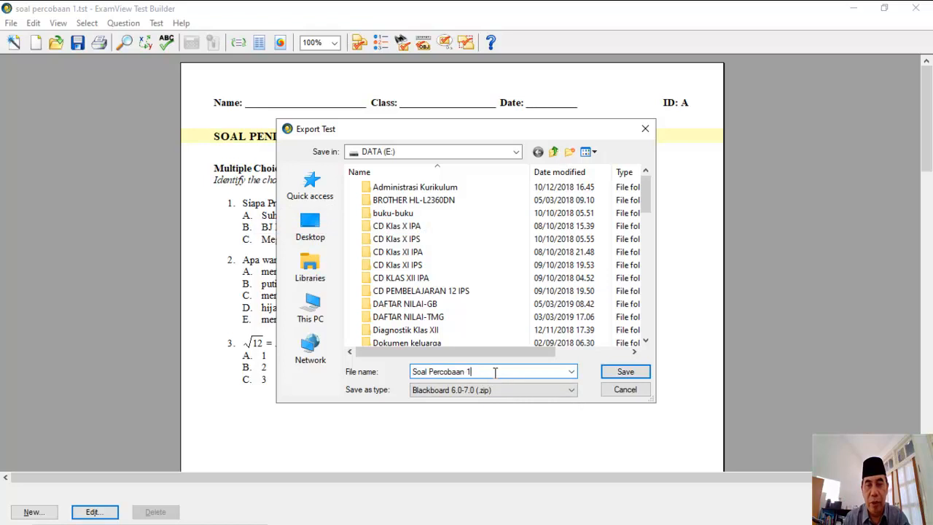
{"action": "left_click", "coordinate": [618, 373]}
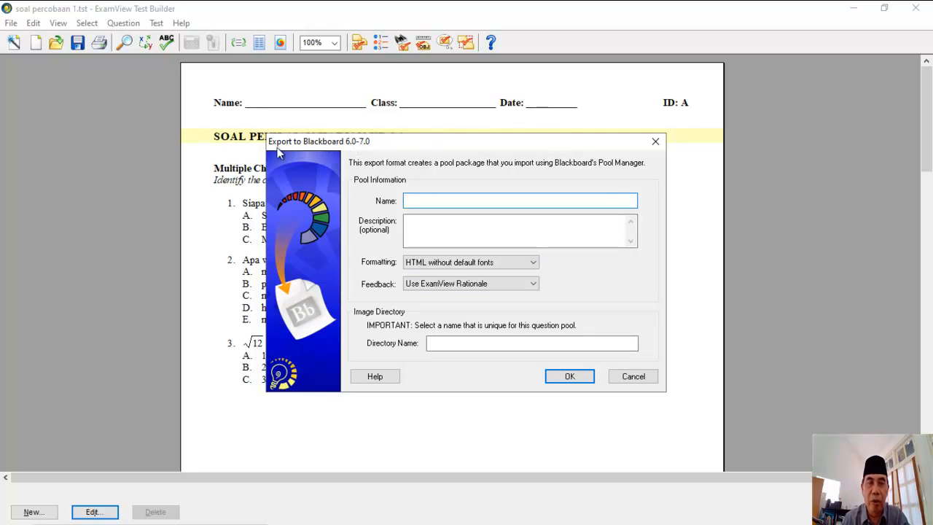
- Set both the pool name and the image directory name to "Soal Percobaan 1" and complete the Blackboard export
{"action": "right_click", "coordinate": [417, 200]}
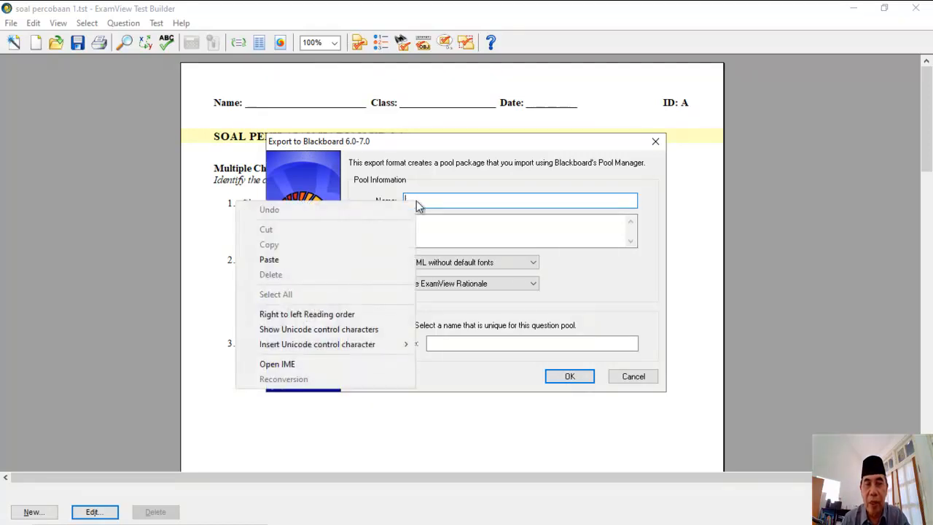
{"action": "left_click", "coordinate": [321, 259]}
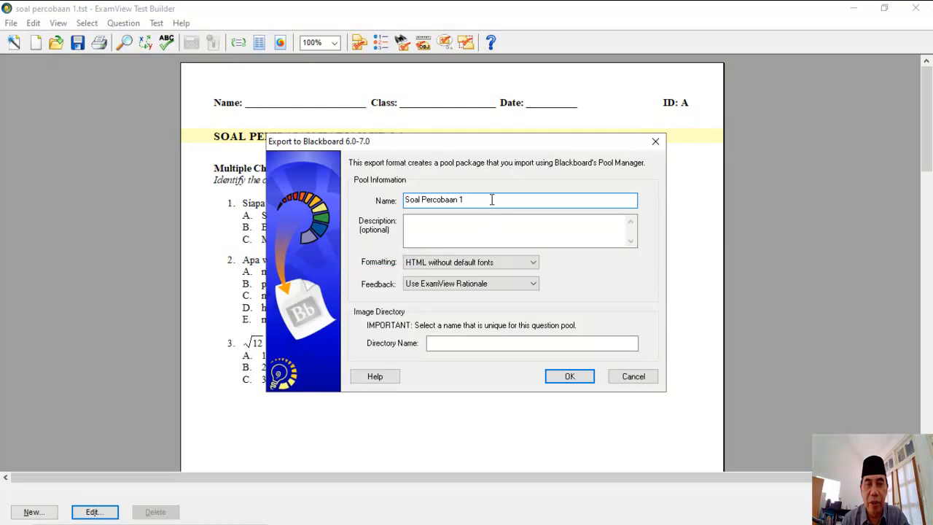
{"action": "left_click", "coordinate": [448, 225]}
{"action": "left_click", "coordinate": [442, 342]}
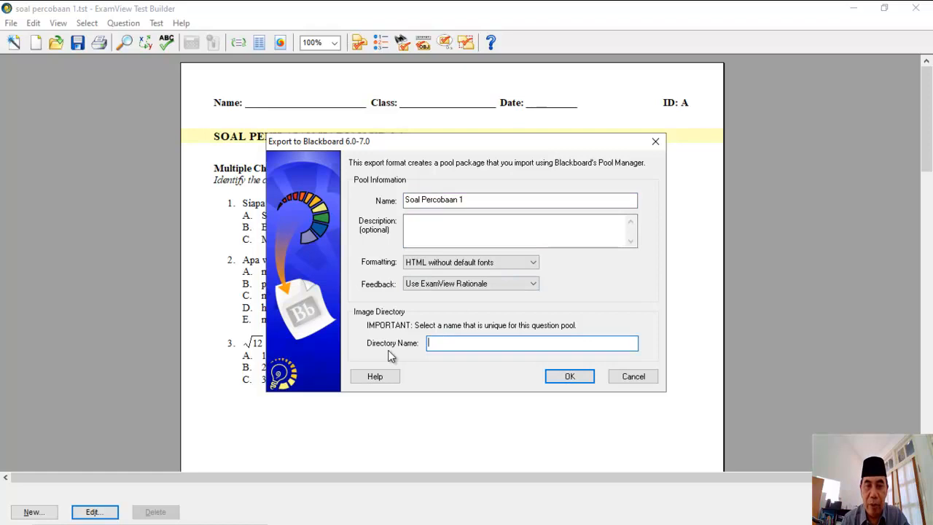
{"action": "right_click", "coordinate": [432, 348]}
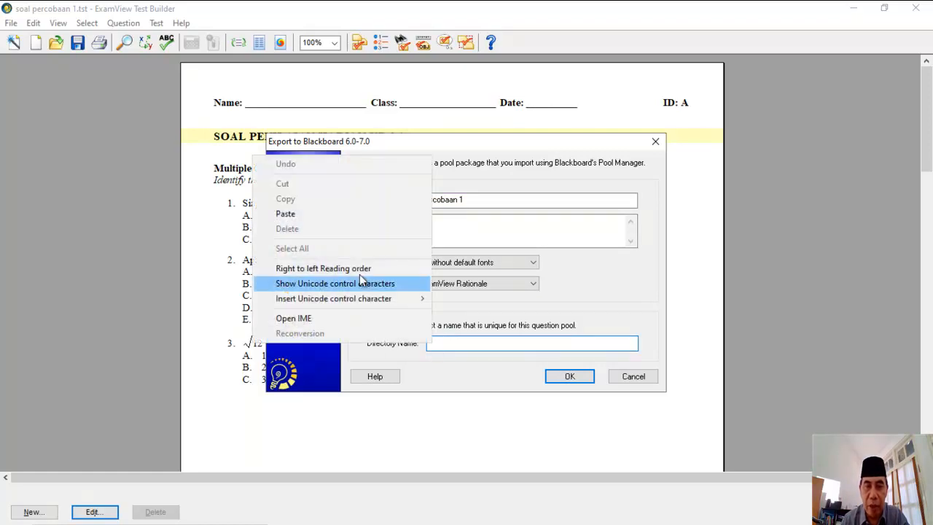
{"action": "left_click", "coordinate": [313, 214]}
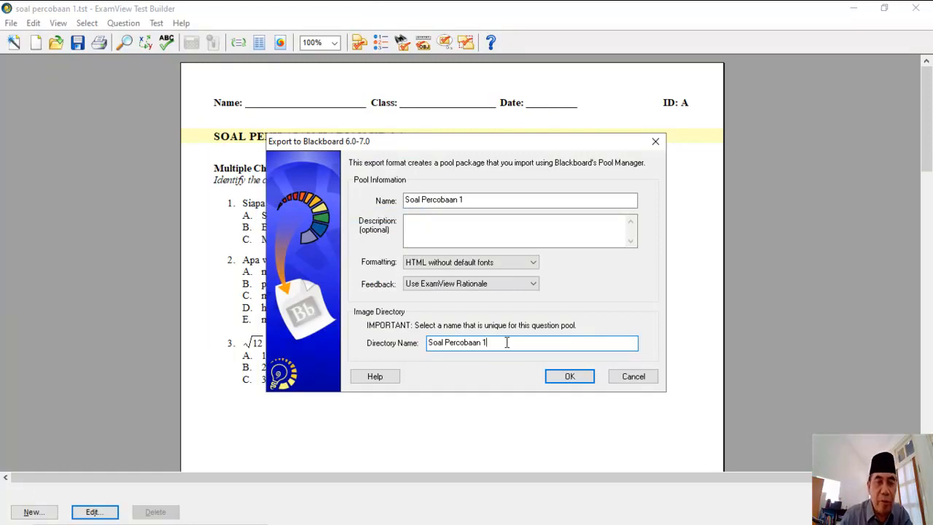
{"action": "left_click", "coordinate": [570, 378]}
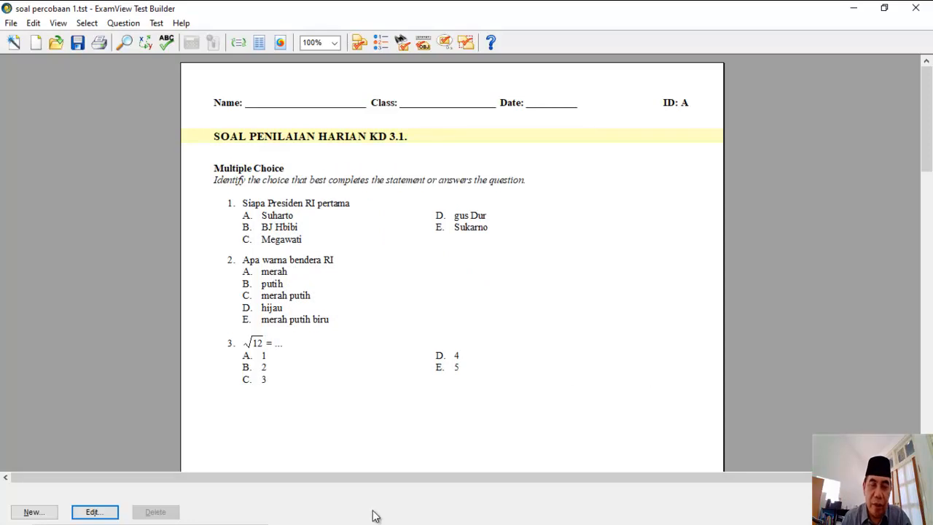
- Switch to File Explorer and search the DATA (E:) drive for "soal percobaan"
{"action": "left_click", "coordinate": [350, 513]}
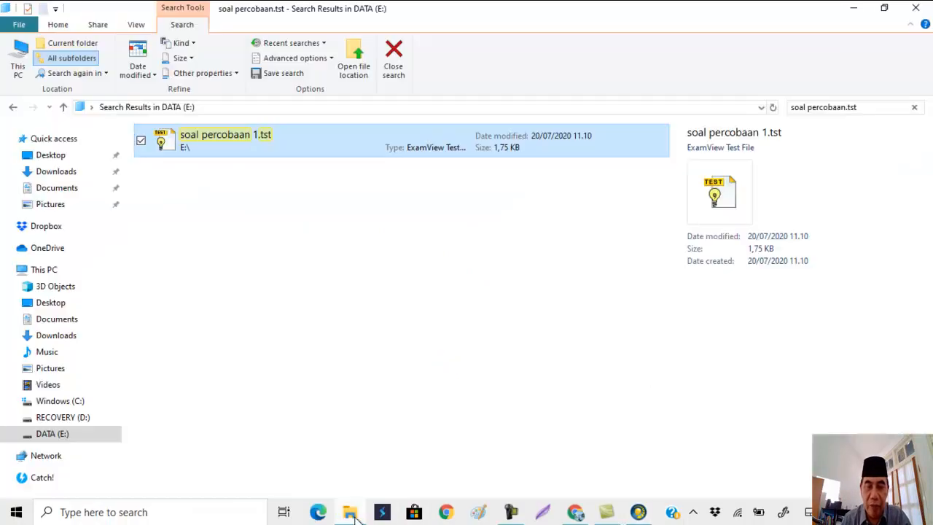
{"action": "left_click", "coordinate": [65, 433]}
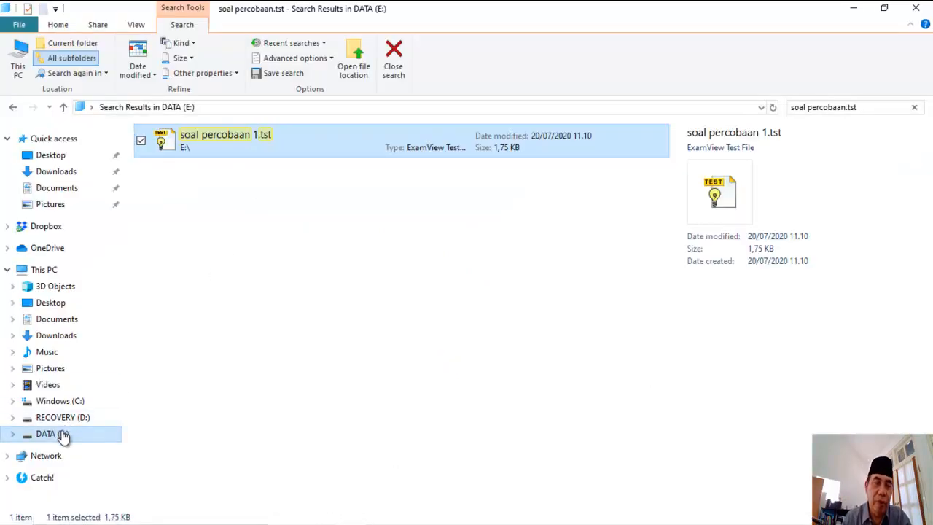
{"action": "left_click", "coordinate": [819, 107]}
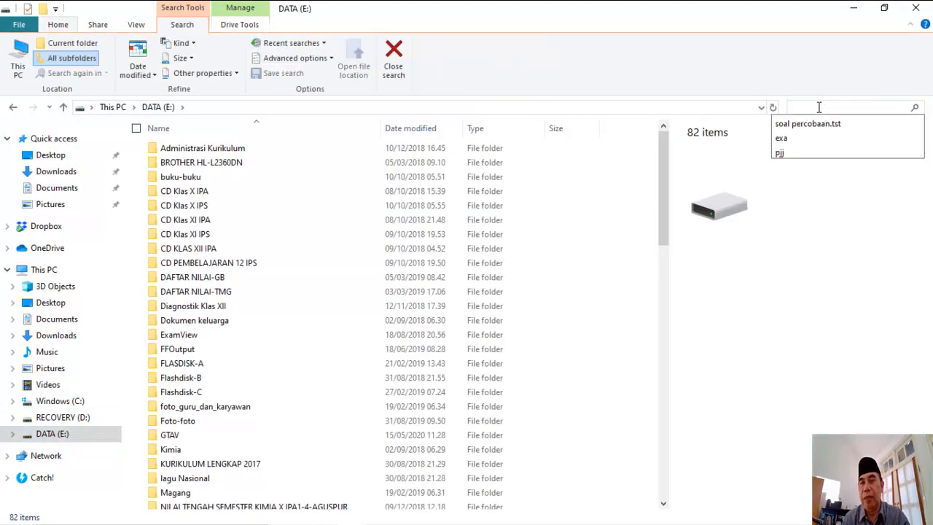
{"action": "type", "text": "so"}
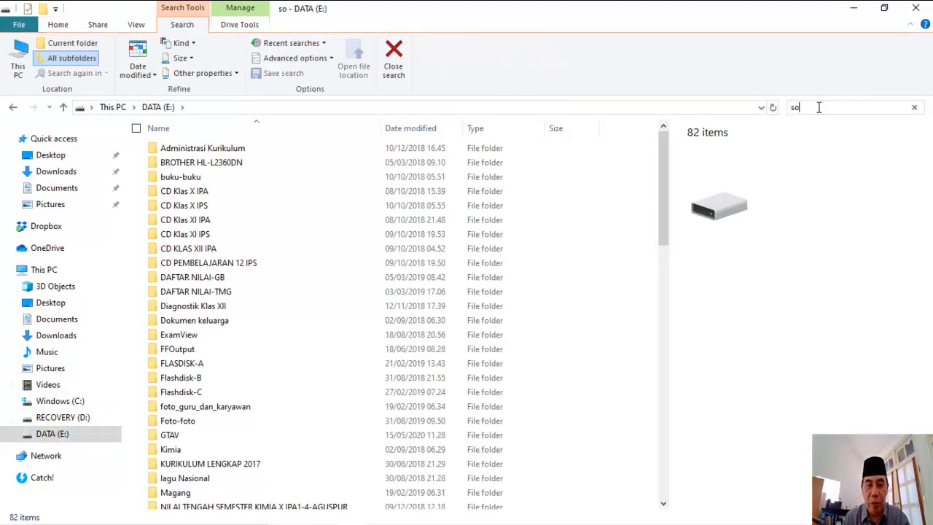
{"action": "type", "text": "al perc"}
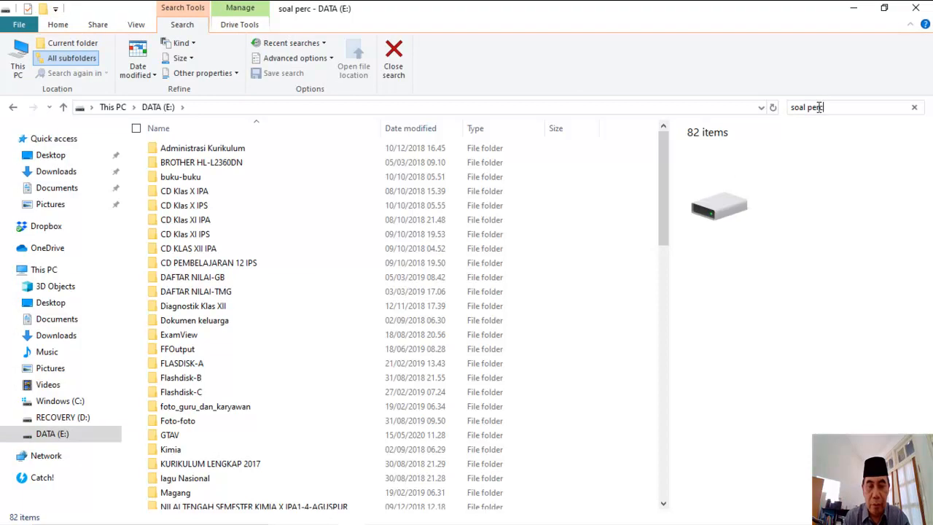
{"action": "type", "text": "obaan"}
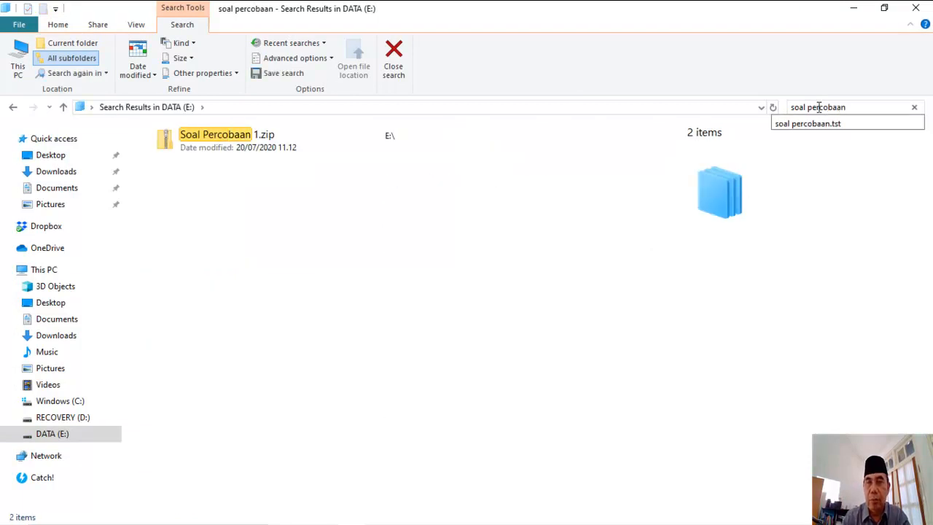